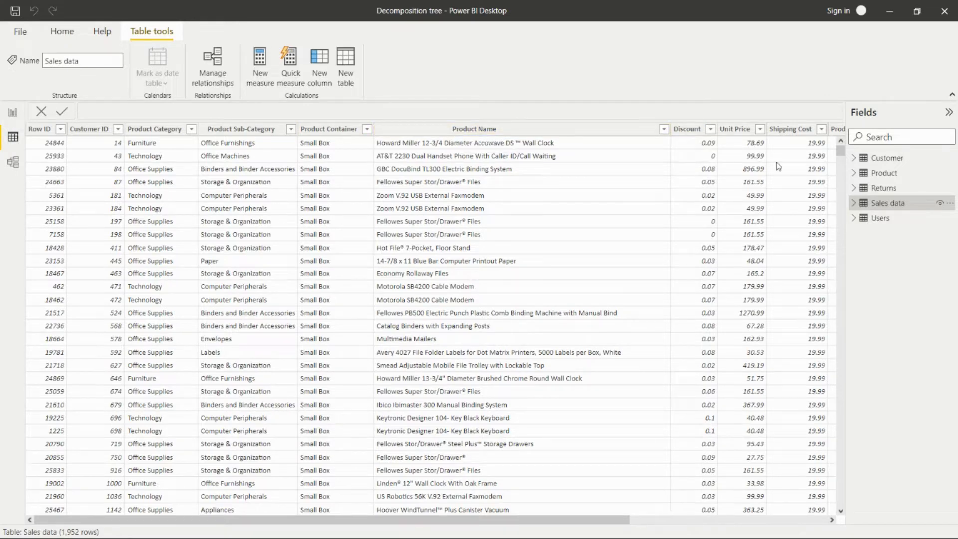
# - Browse the Sales data grid, select the Product table, and switch to Model view
pyautogui.moveTo(429, 518); pyautogui.dragTo(452, 525)
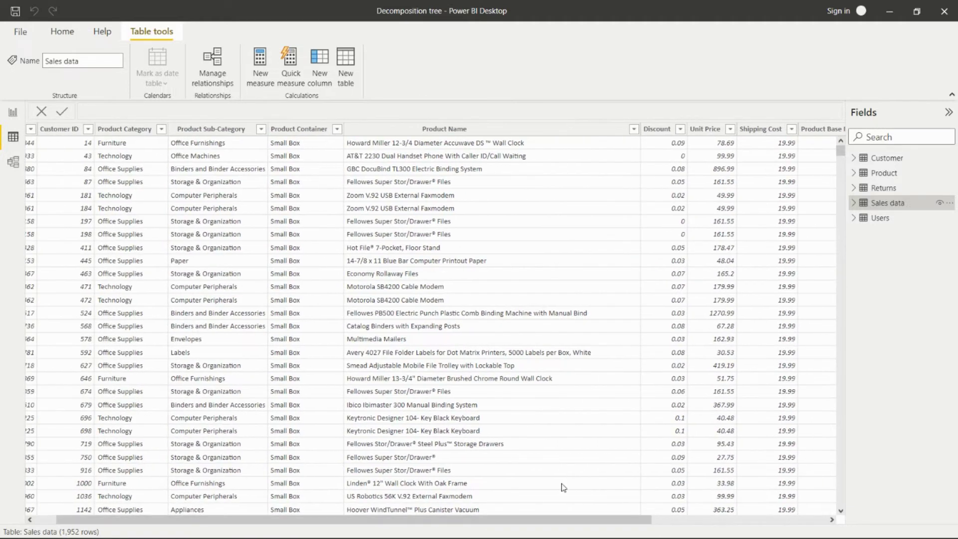
pyautogui.click(886, 173)
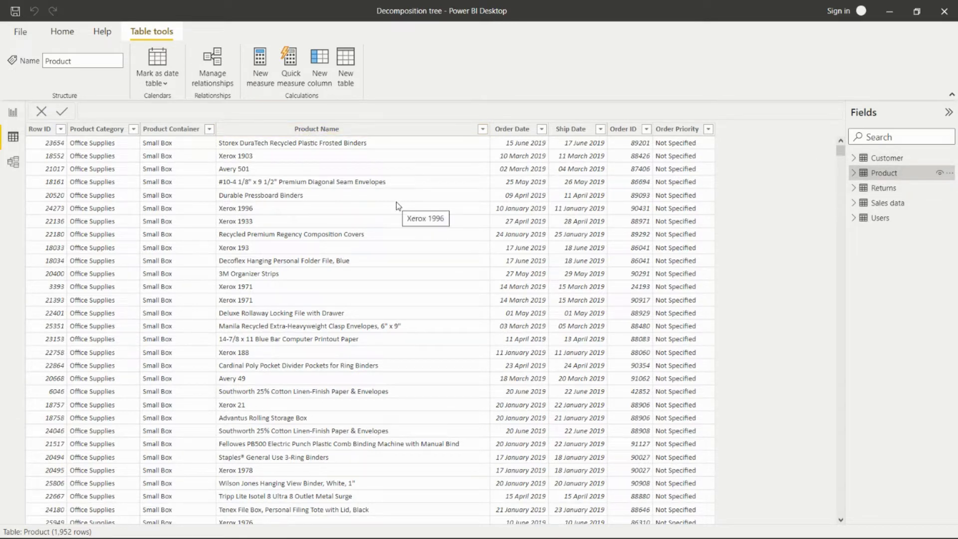
pyautogui.click(13, 162)
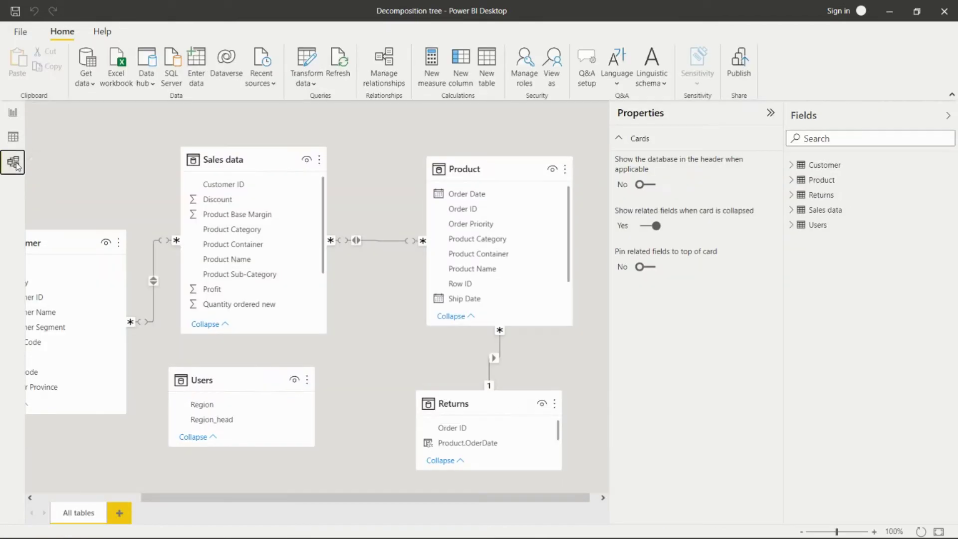
# - Inspect the Sales data and Product table cards, then return to Report view on Page 2
pyautogui.click(250, 159)
pyautogui.click(494, 169)
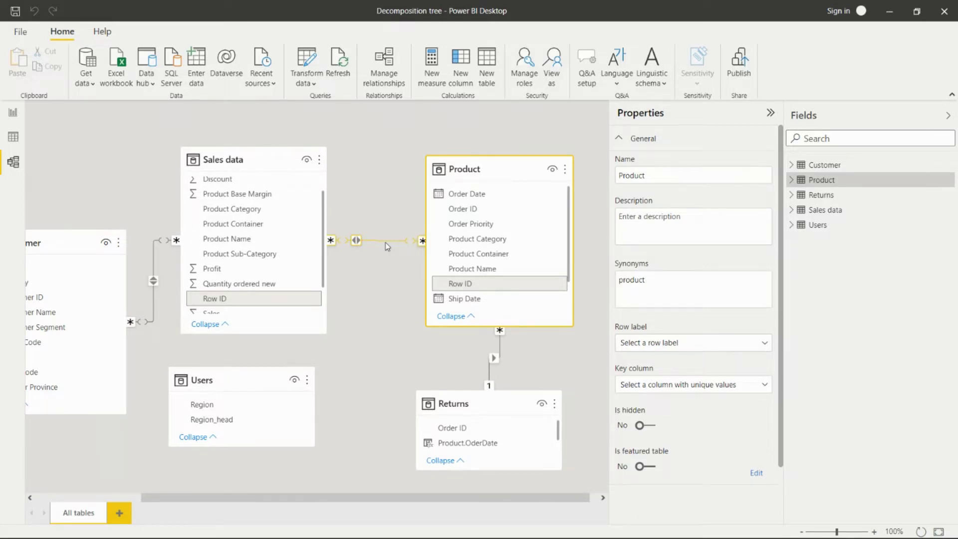
pyautogui.click(14, 114)
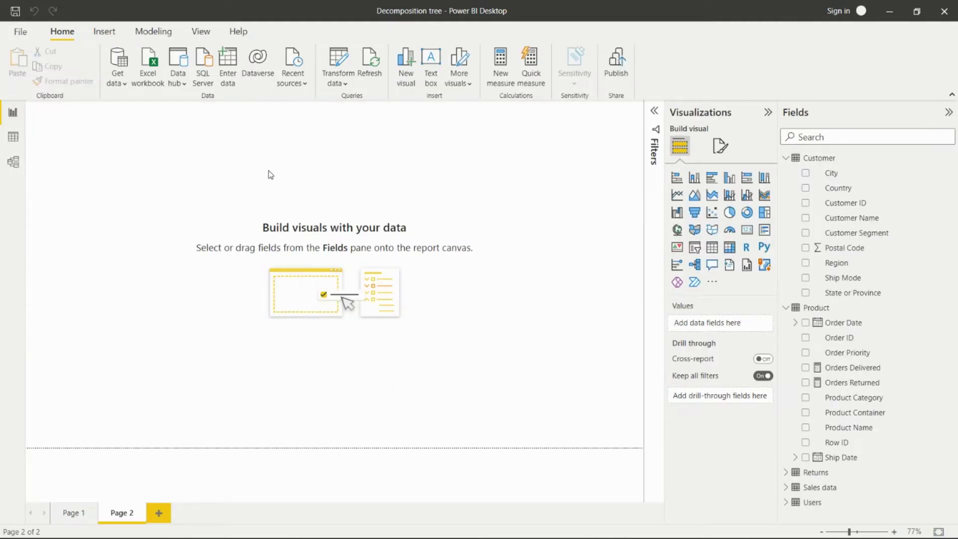
# - Add a decomposition tree to Page 2 and enlarge it across the canvas
pyautogui.click(696, 269)
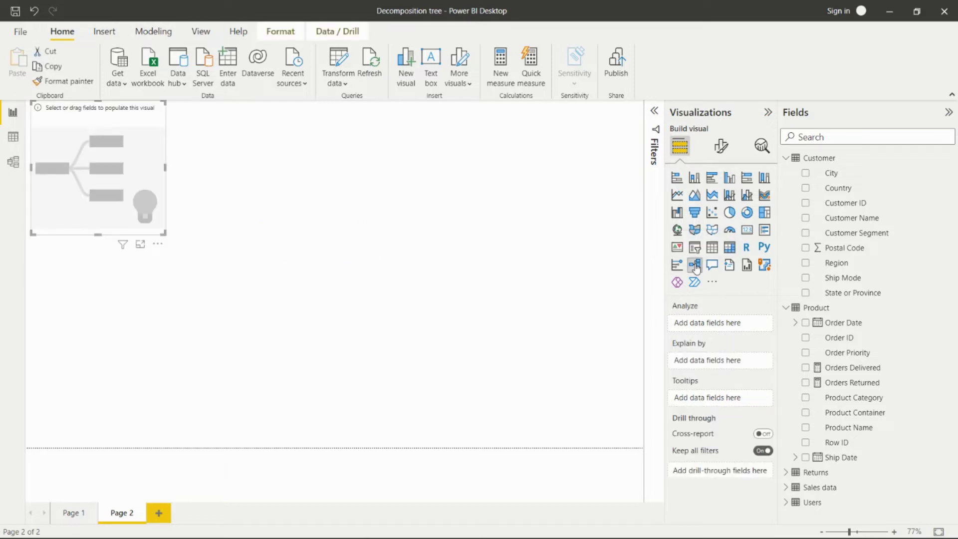
pyautogui.moveTo(120, 181); pyautogui.dragTo(168, 236)
pyautogui.moveTo(209, 289); pyautogui.dragTo(611, 412)
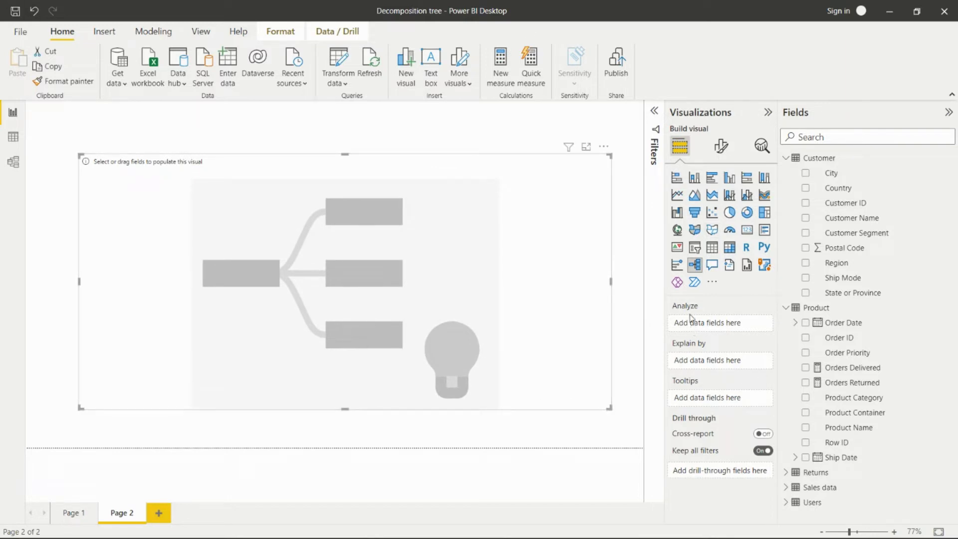
# - Put Sales from the Sales data table into the tree's Analyze well (total 19,24,337.88)
pyautogui.click(786, 310)
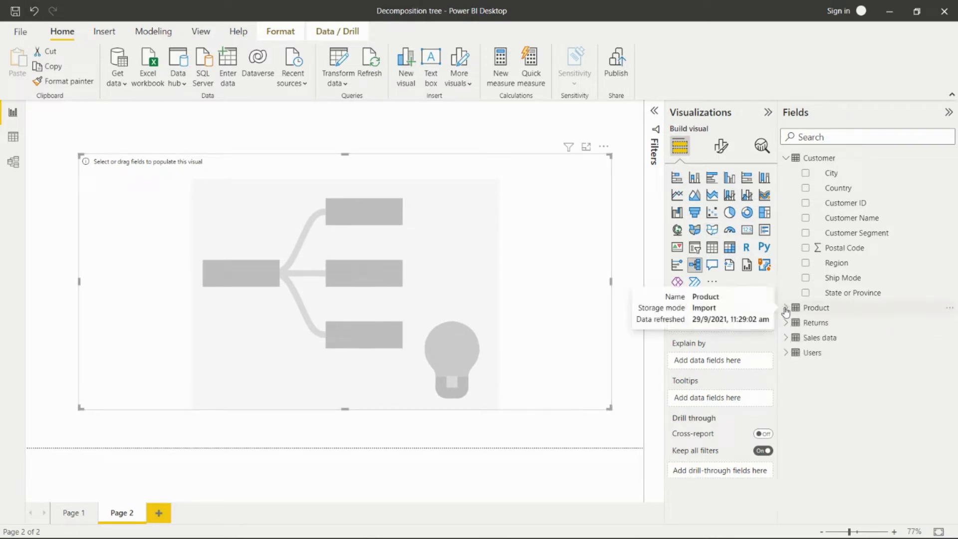
pyautogui.click(786, 159)
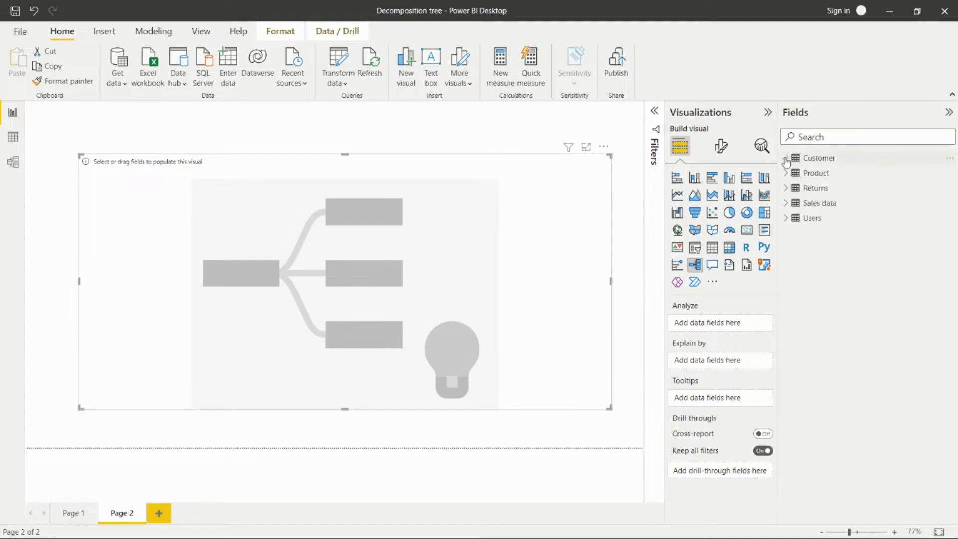
pyautogui.click(786, 203)
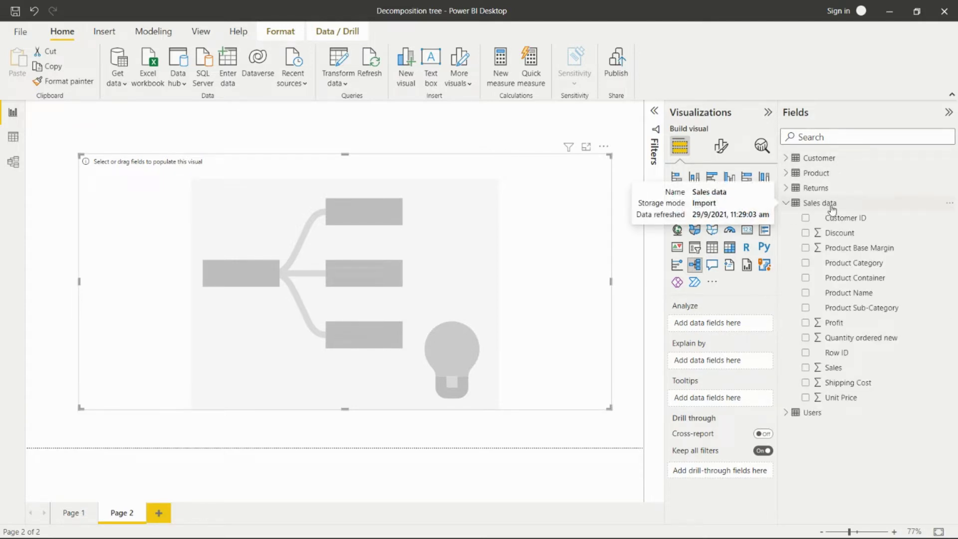
pyautogui.moveTo(834, 371); pyautogui.dragTo(724, 324)
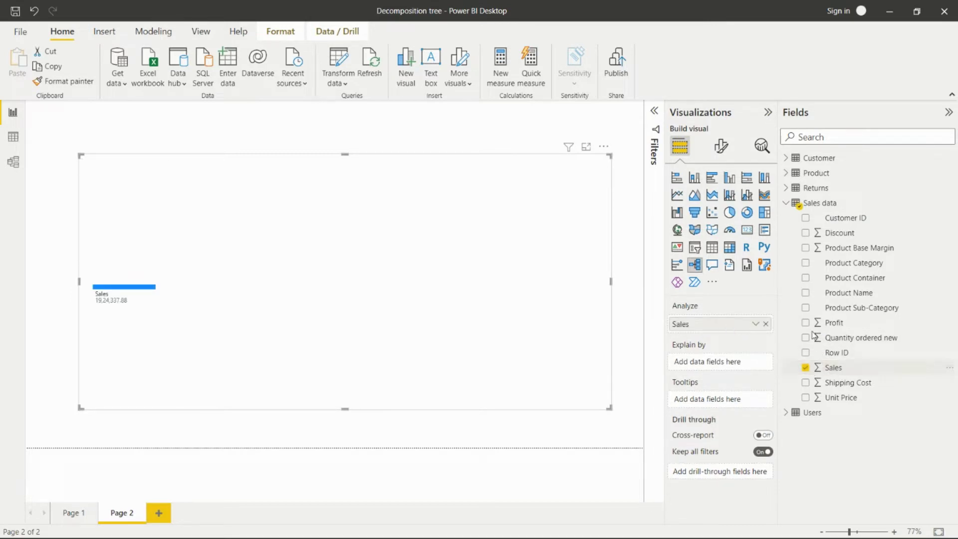
# - Add Product Category, Product Name and Order Priority from Product to the tree's Explain by well
pyautogui.click(788, 175)
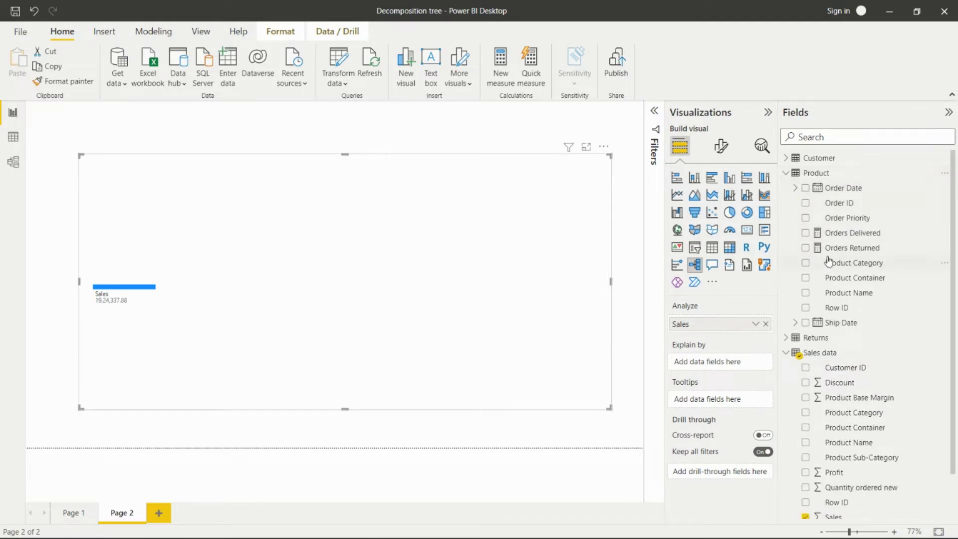
pyautogui.moveTo(816, 263); pyautogui.dragTo(720, 365)
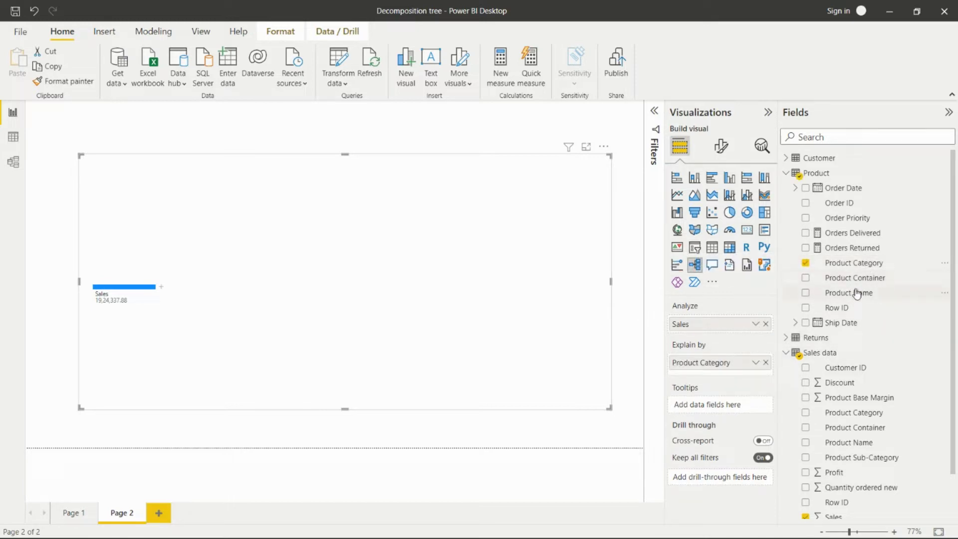
pyautogui.moveTo(852, 295); pyautogui.dragTo(731, 371)
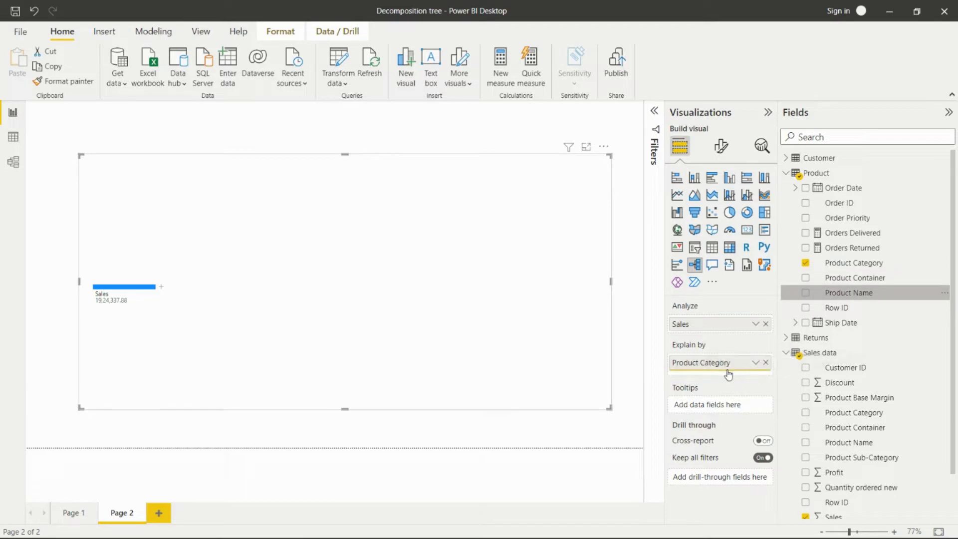
pyautogui.moveTo(854, 218); pyautogui.dragTo(728, 371)
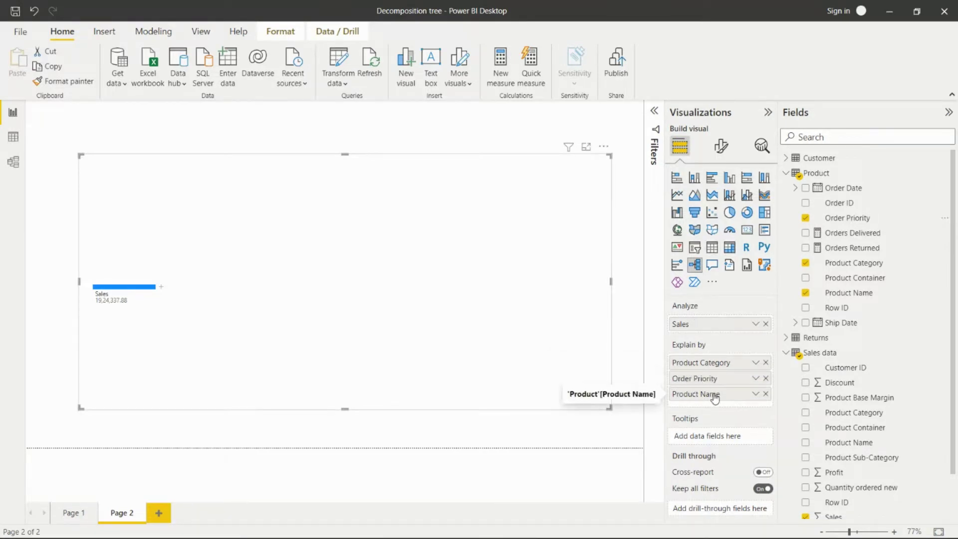
pyautogui.click(161, 289)
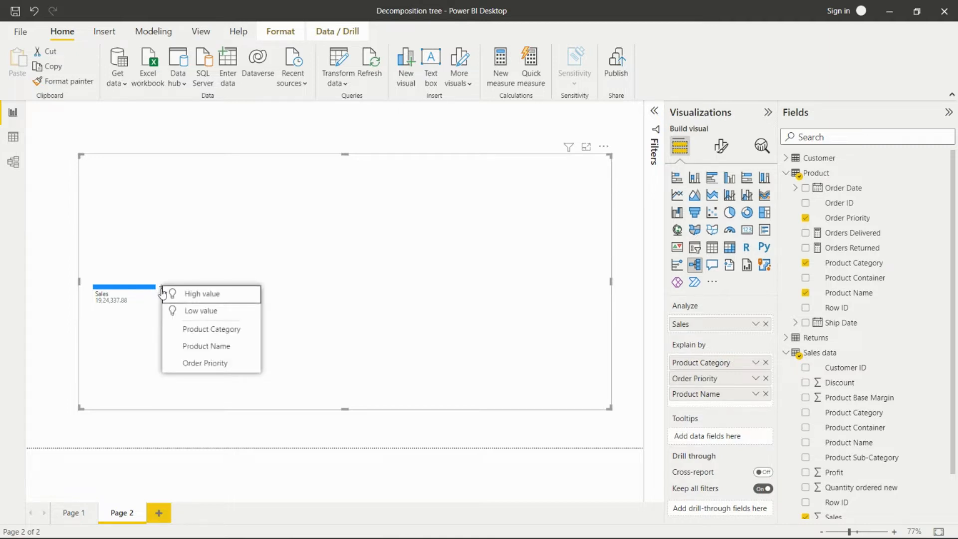
# - Split Sales by High value: Technology 7,13,759.58, Furniture 6,64,304.96, Office Supplies 5,51,368.62
pyautogui.click(197, 296)
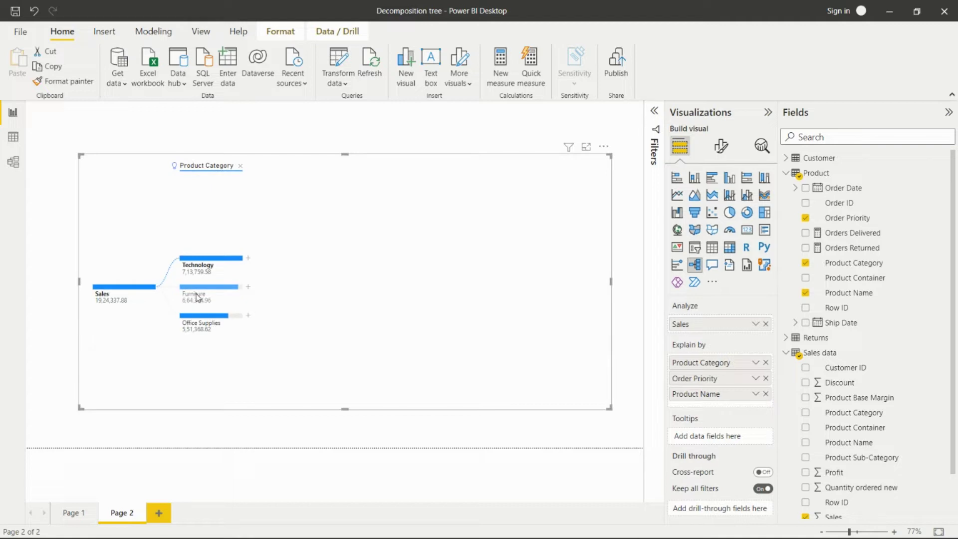
pyautogui.moveTo(197, 297)
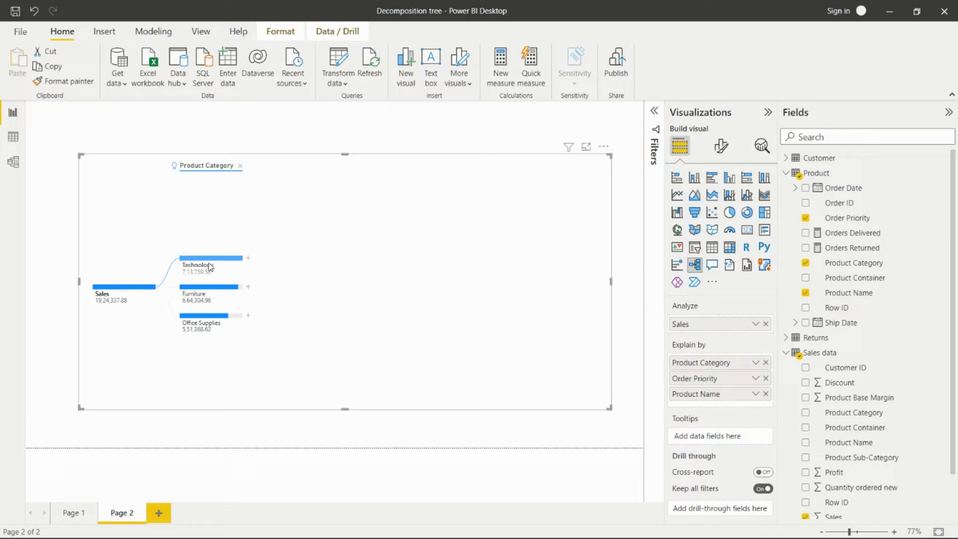
pyautogui.moveTo(119, 299)
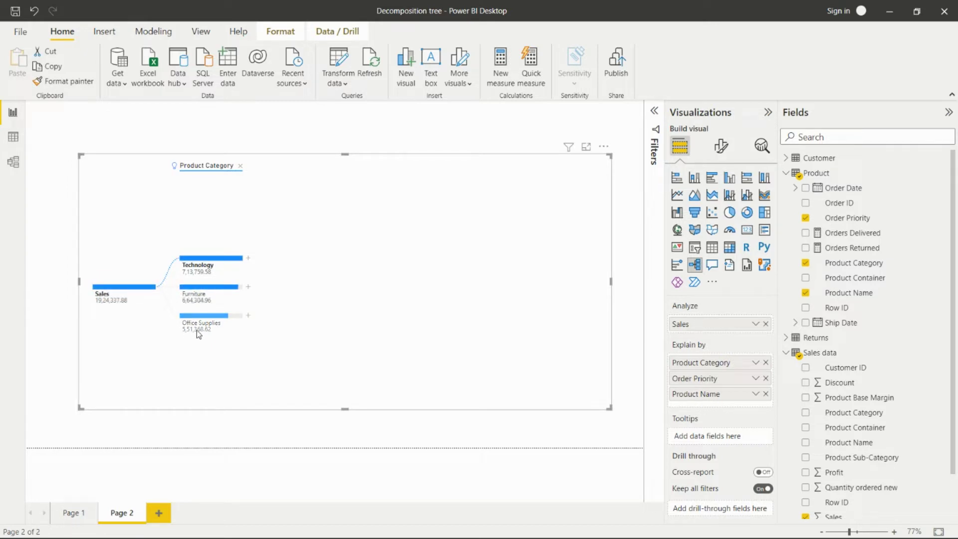
pyautogui.moveTo(218, 333)
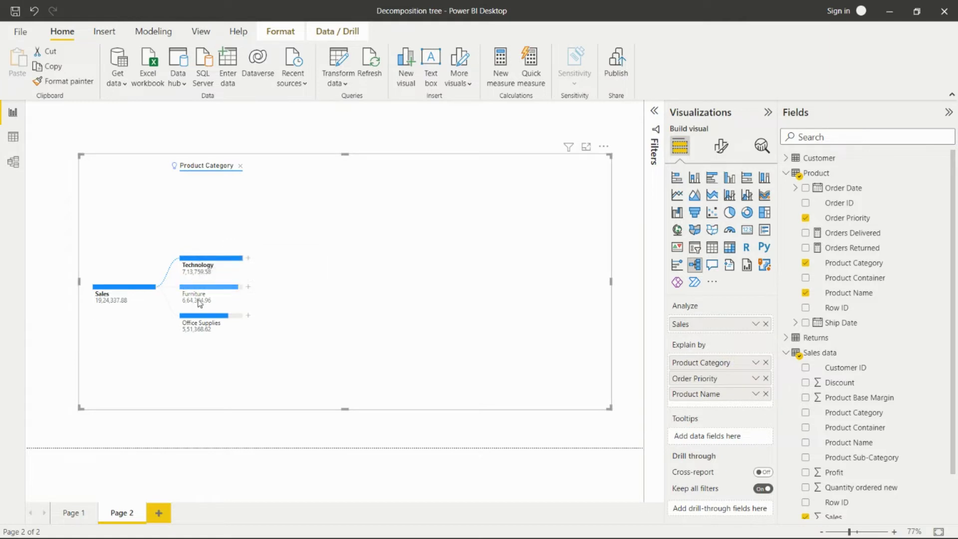
# - Drill Technology by High value into order priorities, then High priority into product names
pyautogui.click(248, 259)
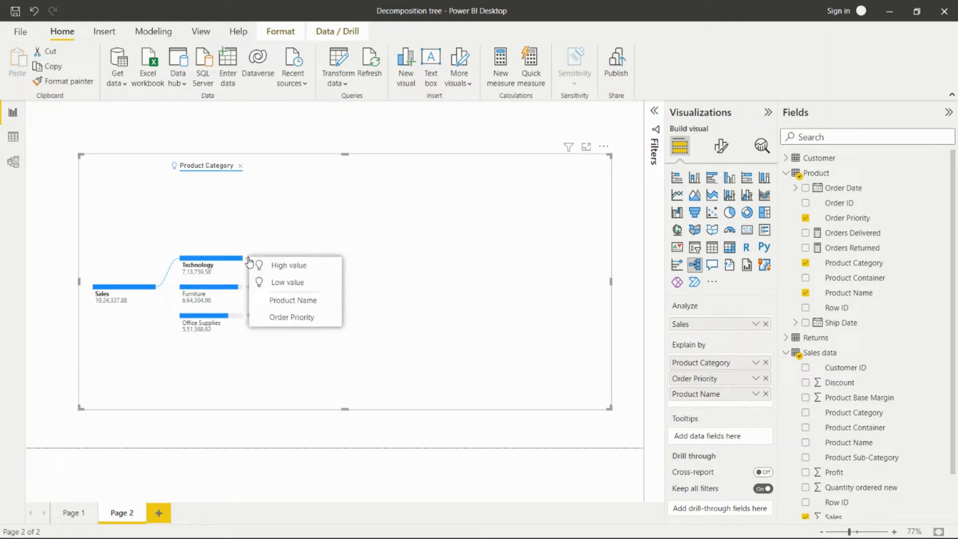
pyautogui.click(282, 266)
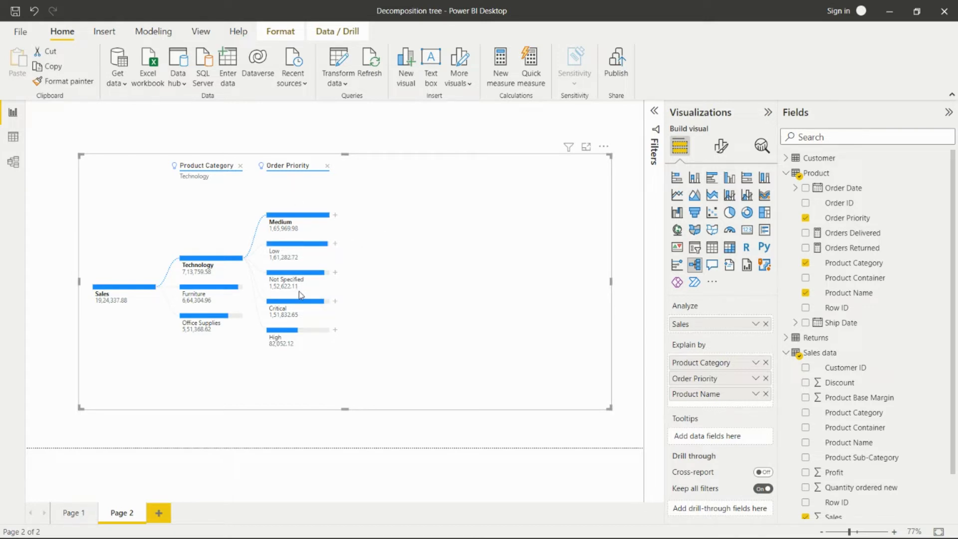
pyautogui.click(335, 331)
pyautogui.click(360, 336)
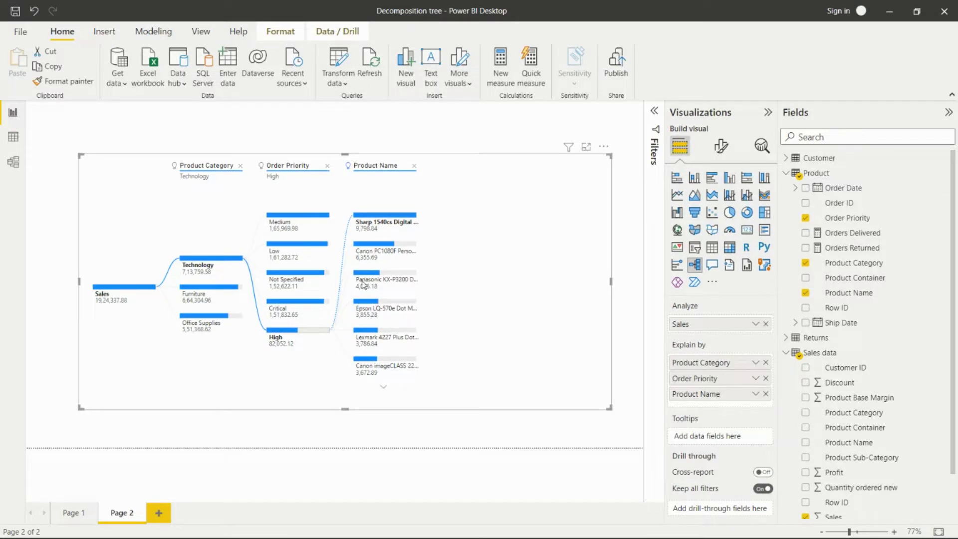
# - Page through the High-priority product names and return to the top, led by Sharp 1540cs Digital
pyautogui.scroll(-2, 364, 279)
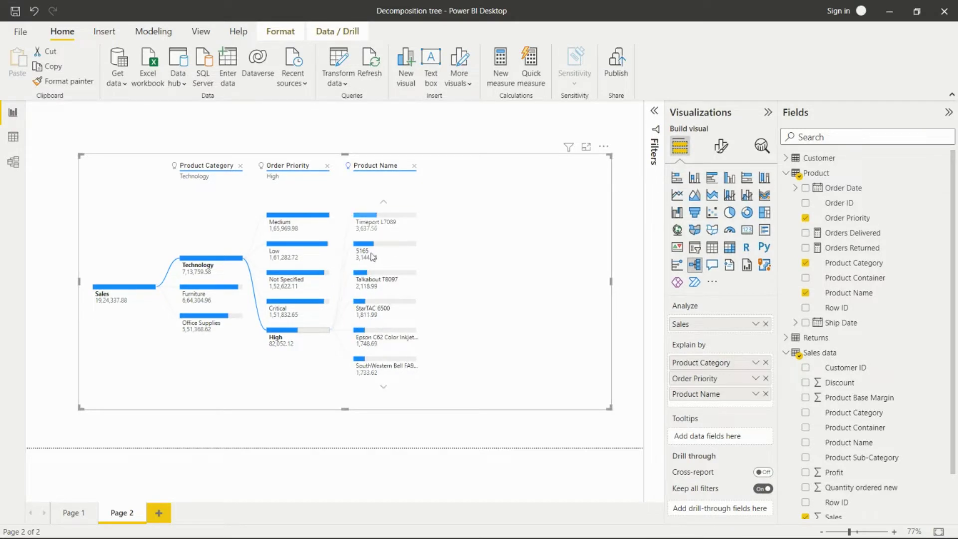
pyautogui.click(384, 390)
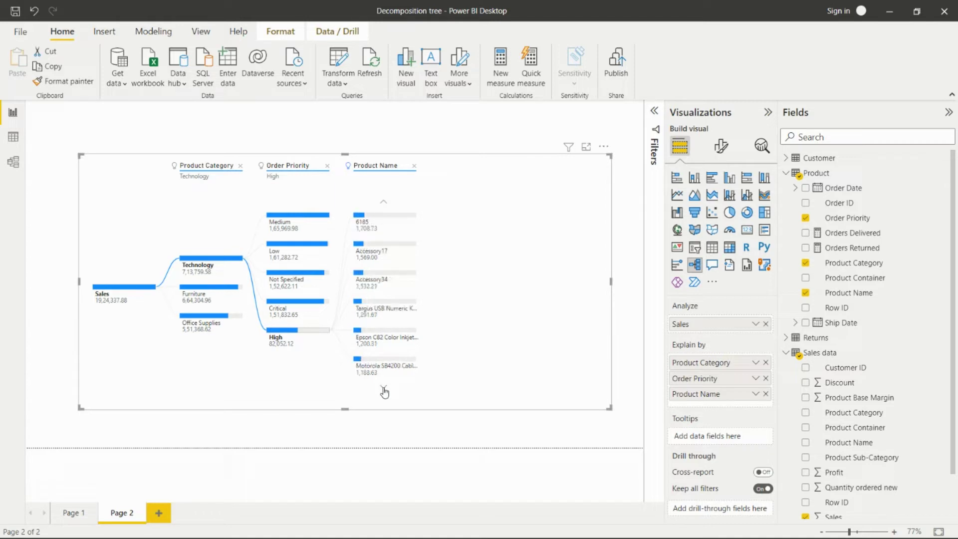
pyautogui.click(383, 204)
pyautogui.click(383, 204)
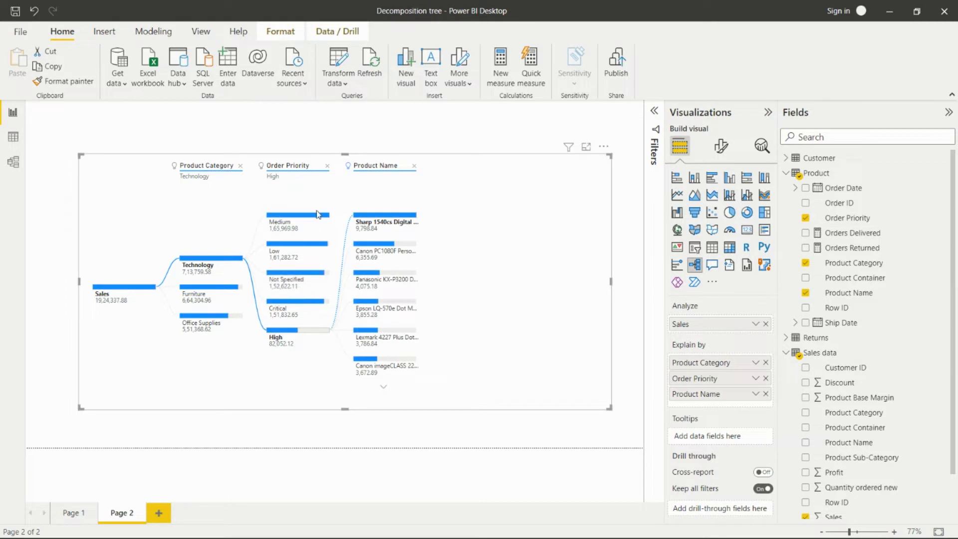
# - Remove the Product Name level and split the Low priority branch (1,61,282.72) by Product Name
pyautogui.click(415, 166)
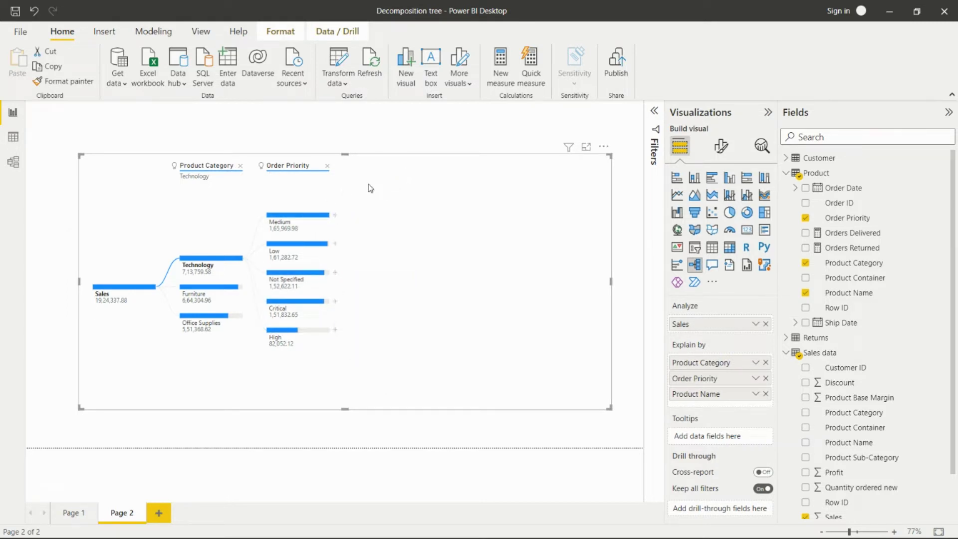
pyautogui.click(334, 245)
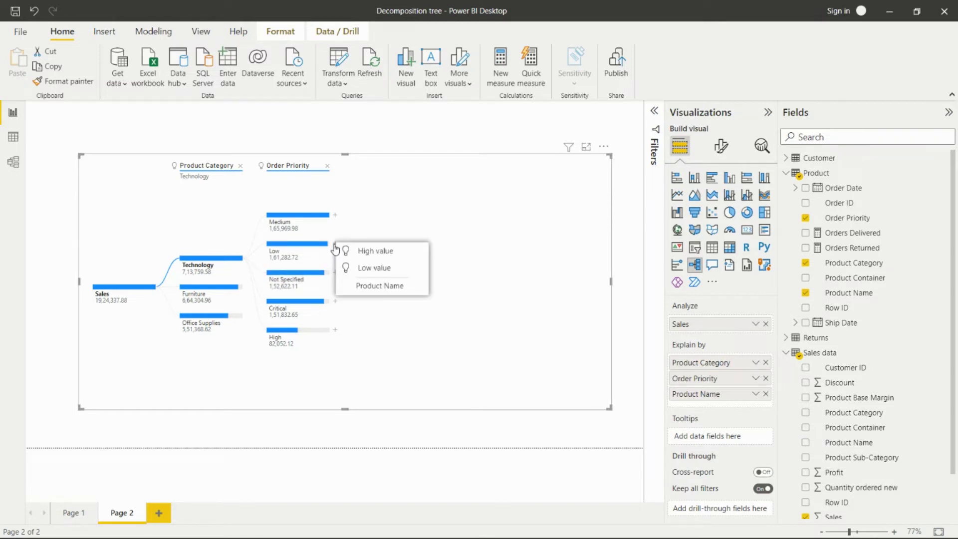
pyautogui.click(360, 274)
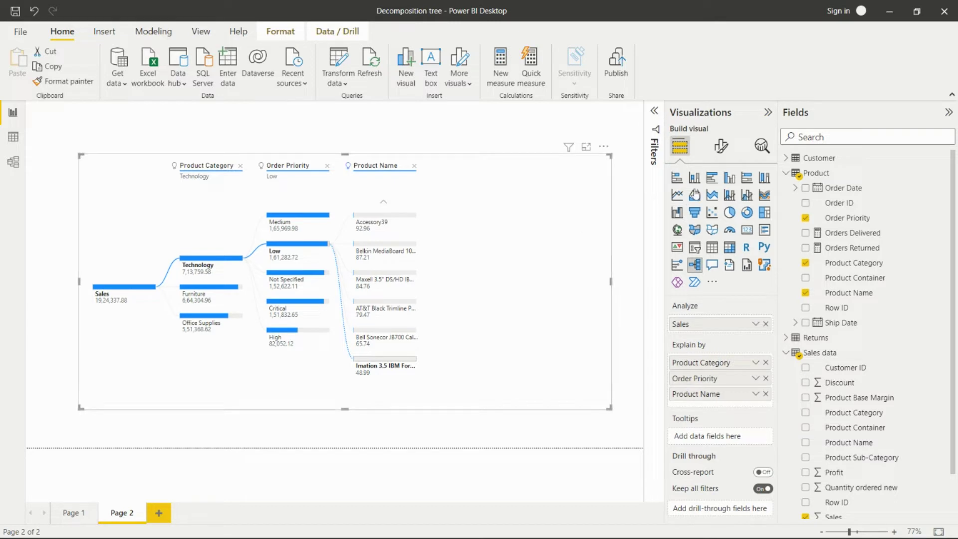
pyautogui.click(721, 147)
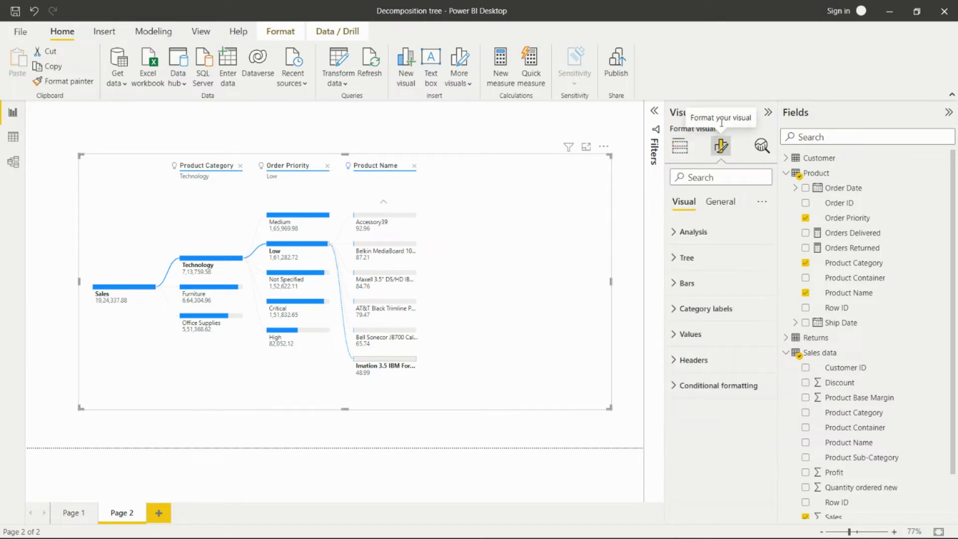
# - Try the Relative analysis type in Analysis settings, then set it back to Absolute
pyautogui.click(679, 235)
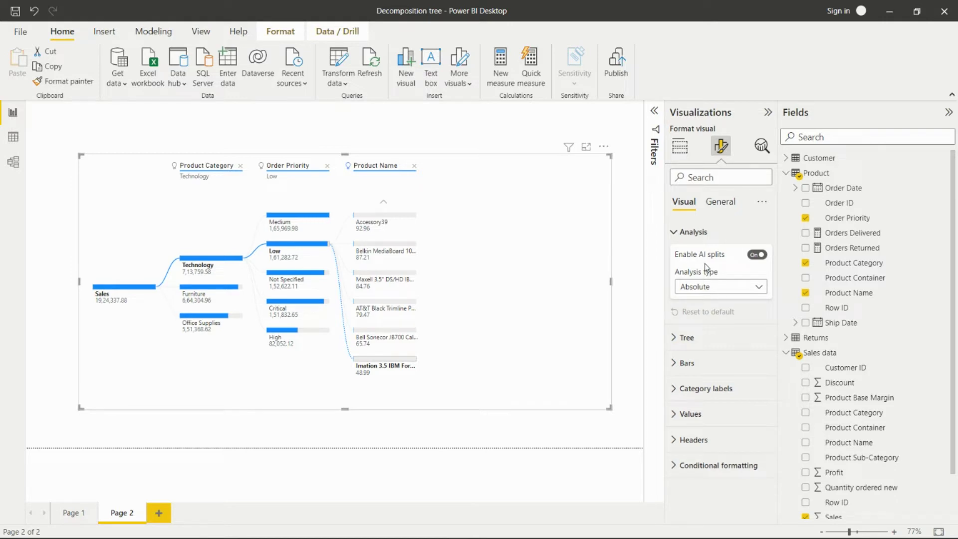
pyautogui.click(716, 290)
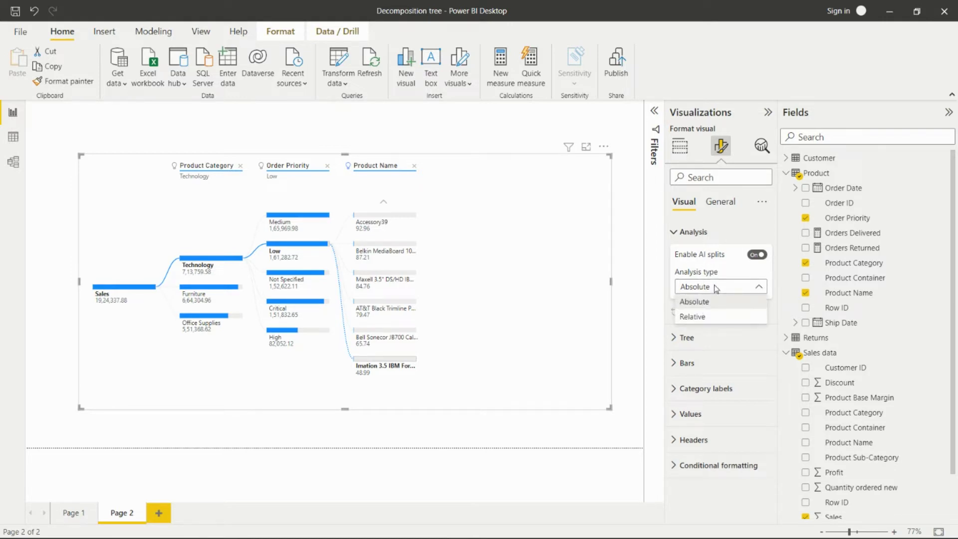
pyautogui.click(717, 318)
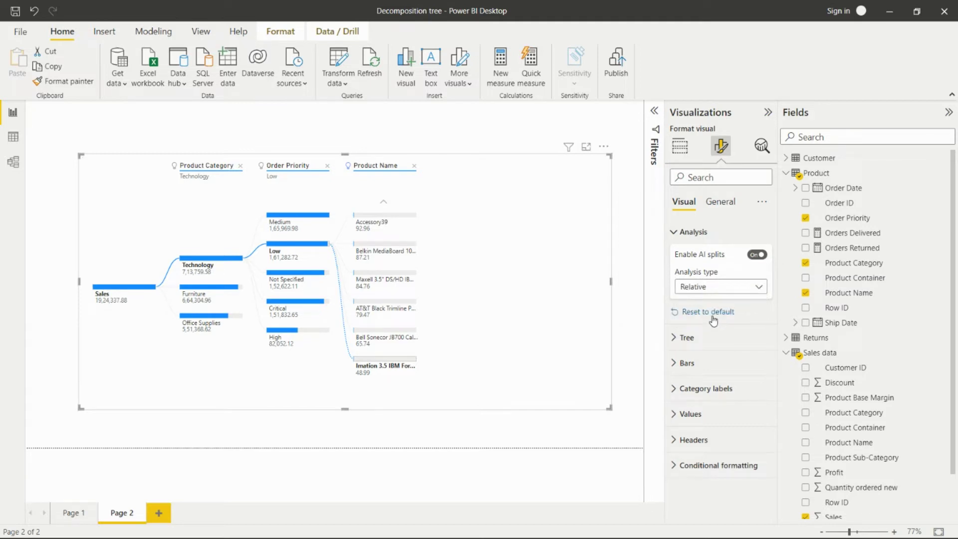
pyautogui.click(724, 288)
pyautogui.click(705, 299)
pyautogui.click(688, 338)
# - Cycle the tree density through Dense and Default before settling on Sparse
pyautogui.scroll(-1, 709, 285)
pyautogui.scroll(-1, 713, 279)
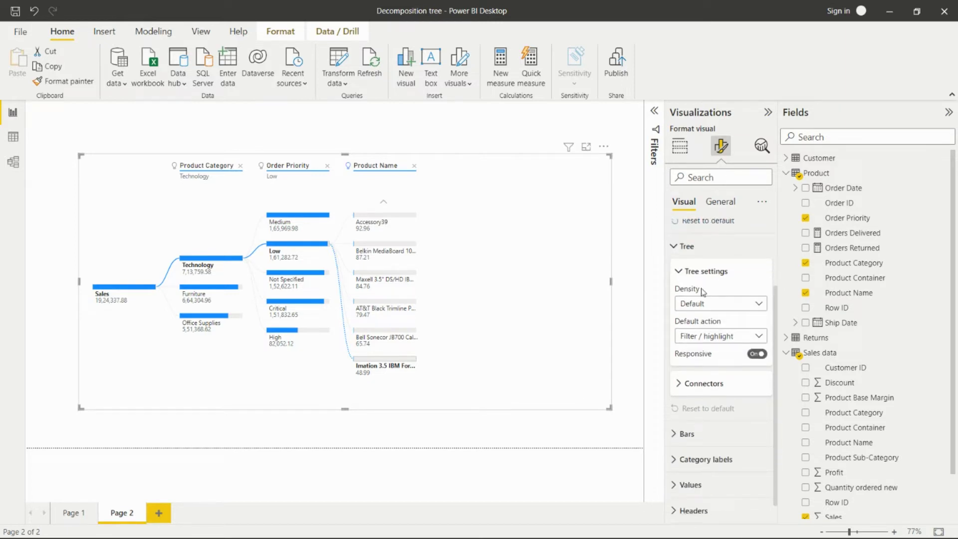
pyautogui.click(704, 306)
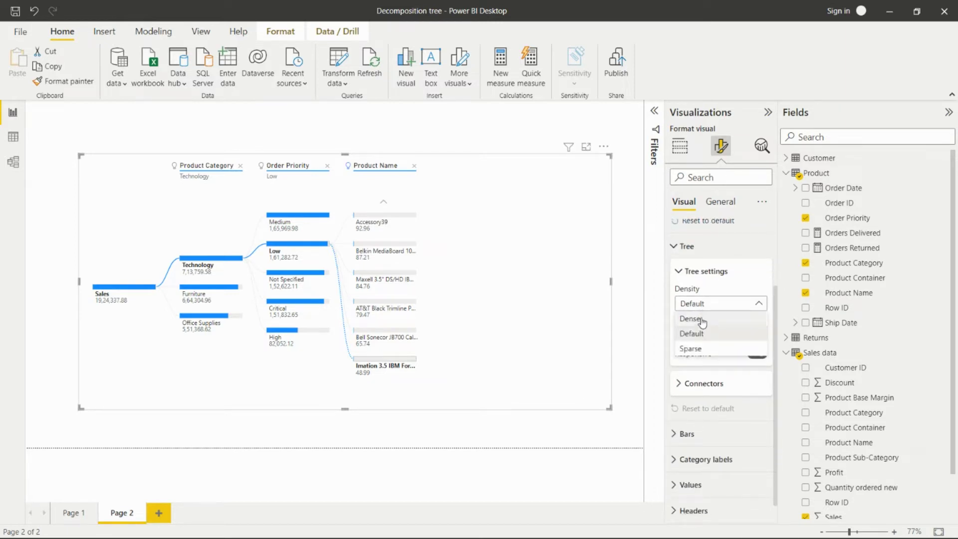
pyautogui.click(690, 318)
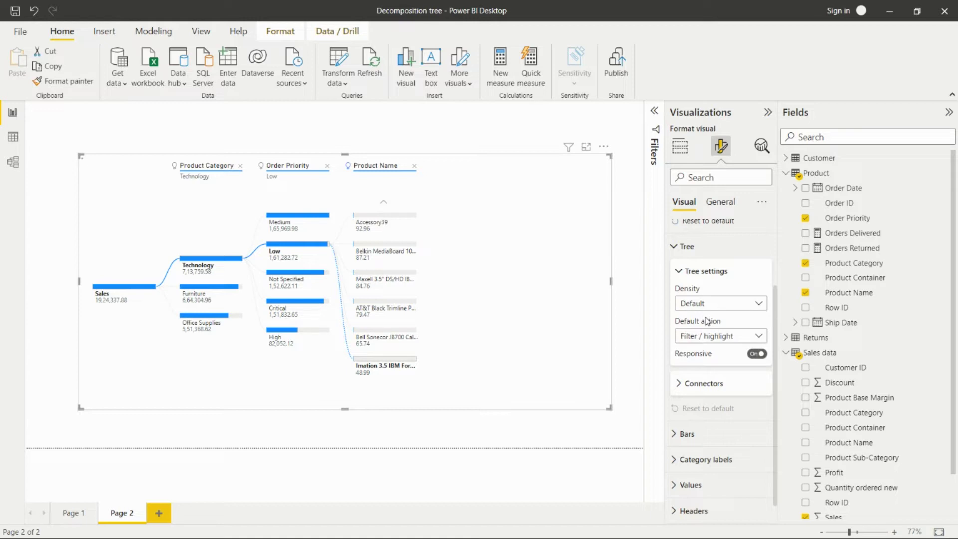
pyautogui.click(715, 305)
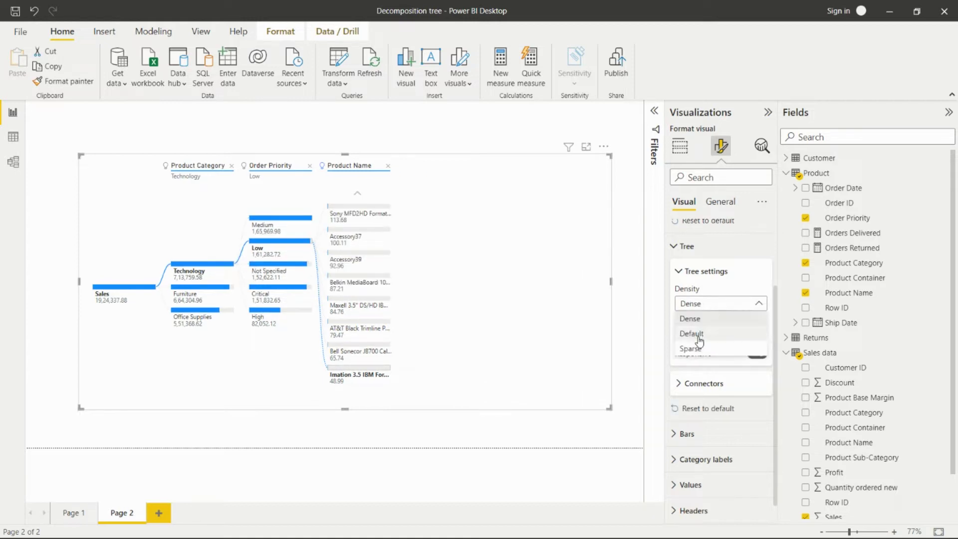
pyautogui.click(698, 335)
pyautogui.click(724, 304)
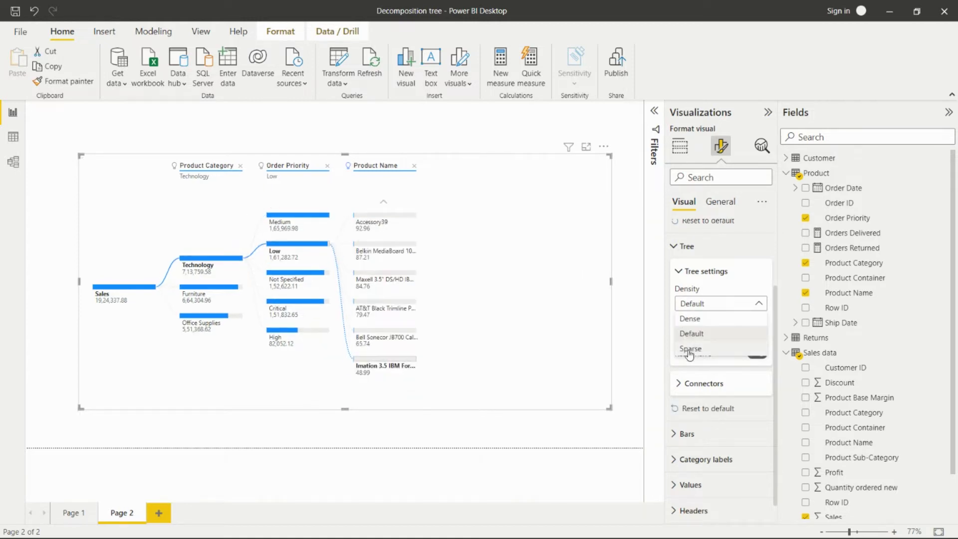
pyautogui.click(693, 353)
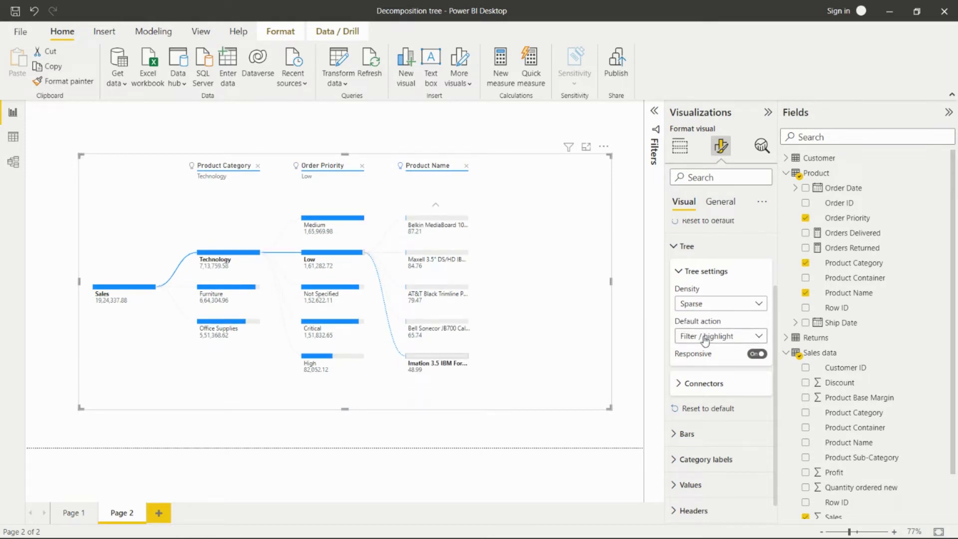
# - Keep Filter / highlight as the default action and toggle Responsive off then back on
pyautogui.click(705, 338)
pyautogui.click(743, 340)
pyautogui.click(755, 339)
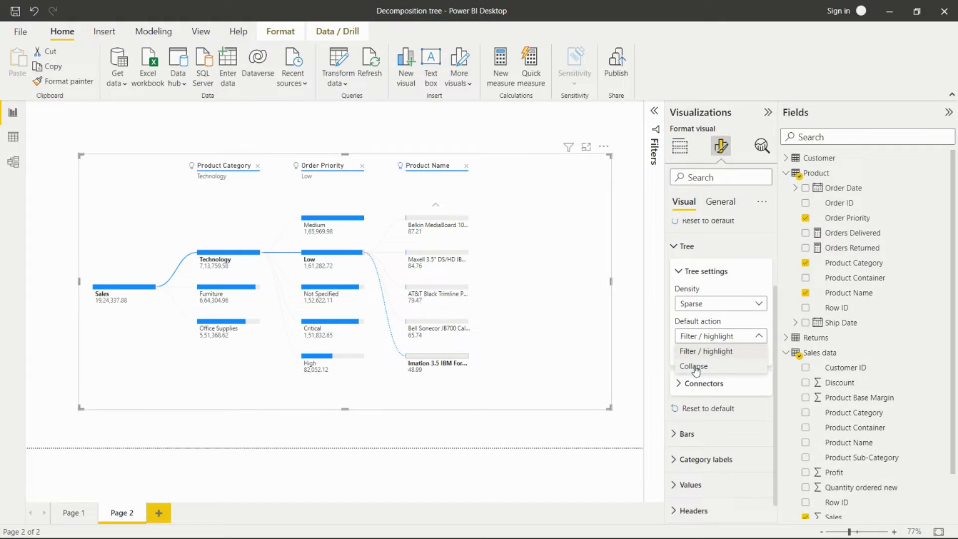
pyautogui.press('Escape')
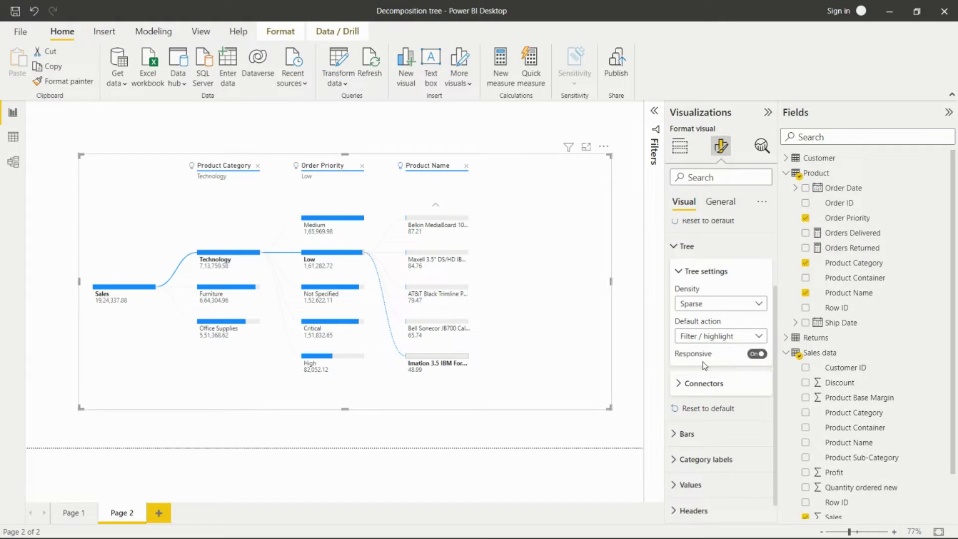
pyautogui.click(757, 354)
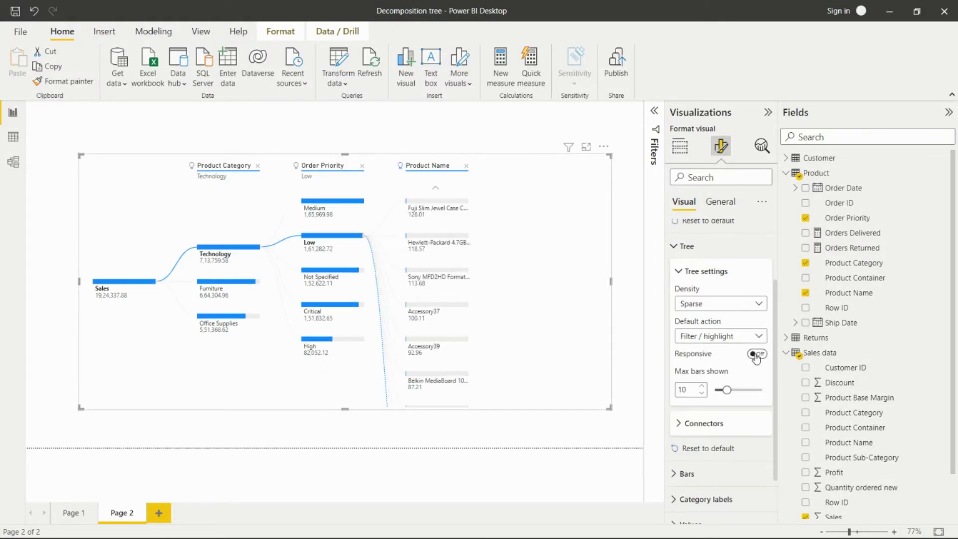
pyautogui.click(757, 355)
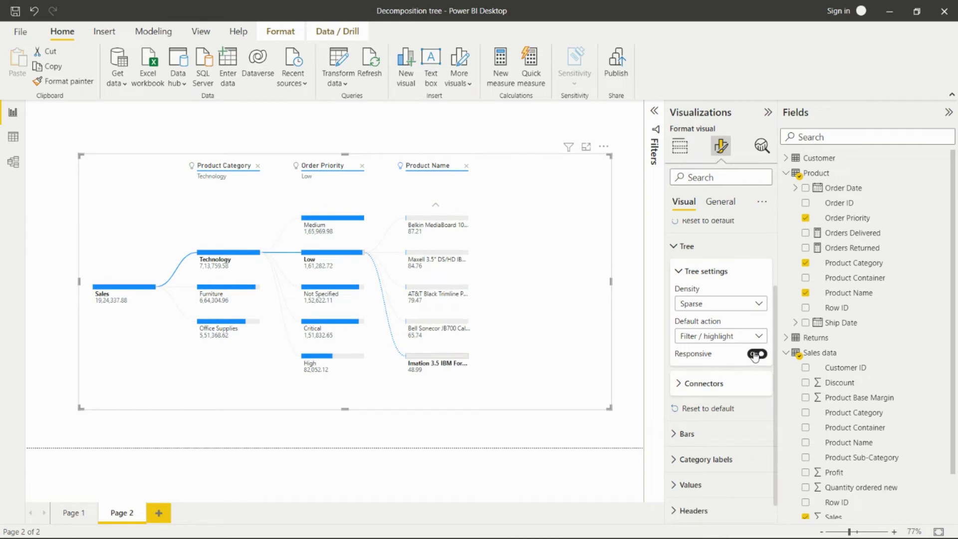
pyautogui.scroll(-1, 711, 373)
pyautogui.click(697, 356)
pyautogui.scroll(-3, 697, 356)
# - Try the Round connector style, keep Default, and make the selected connector line dark blue
pyautogui.click(718, 299)
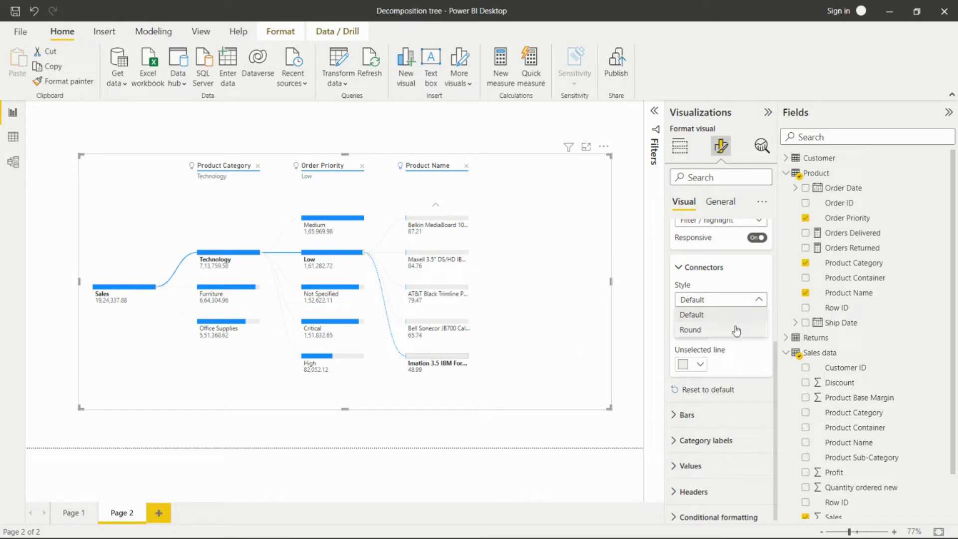
pyautogui.press('Escape')
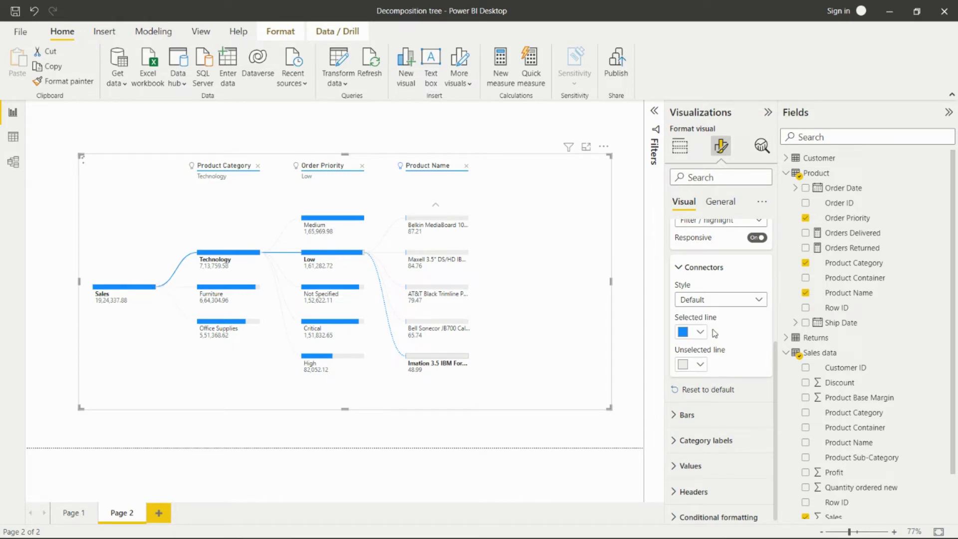
pyautogui.click(716, 301)
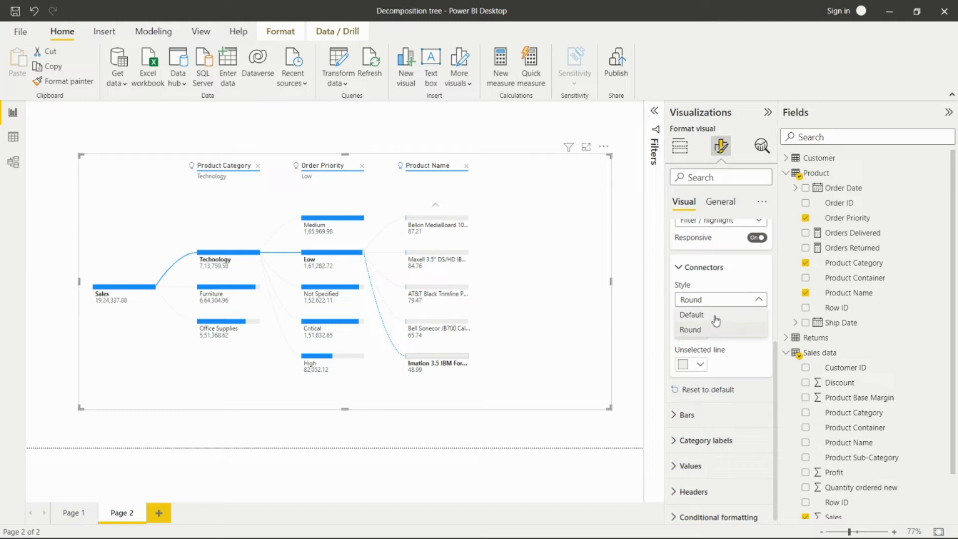
pyautogui.press('Escape')
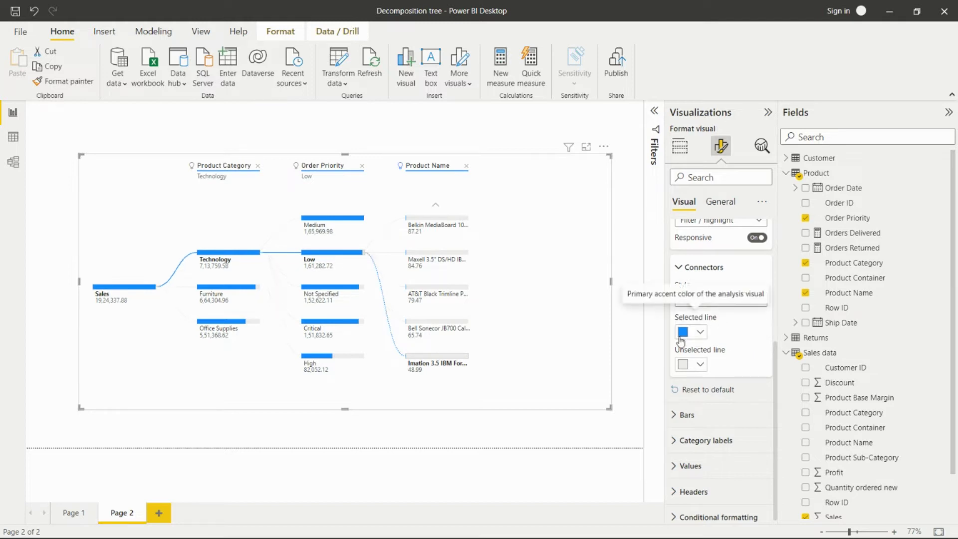
pyautogui.press('Up')
pyautogui.click(701, 333)
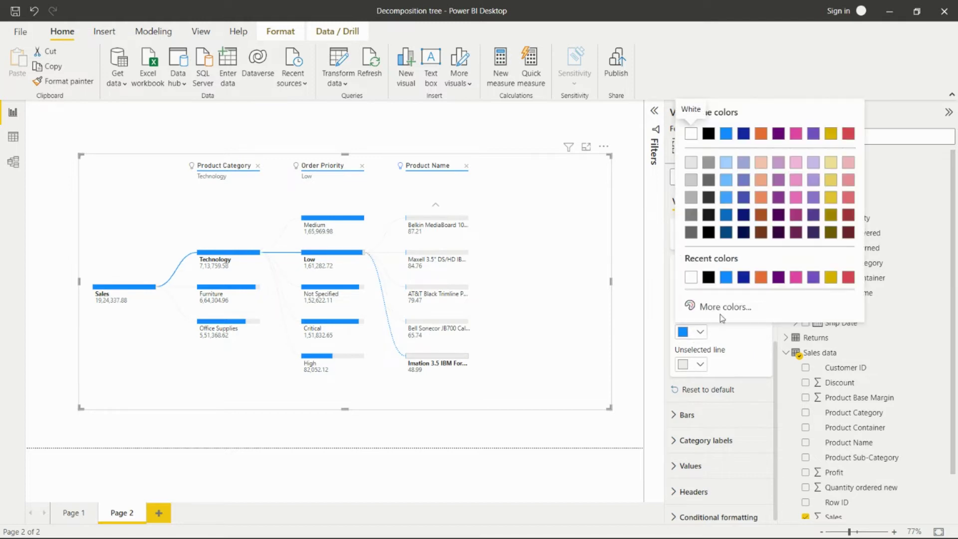
pyautogui.click(743, 279)
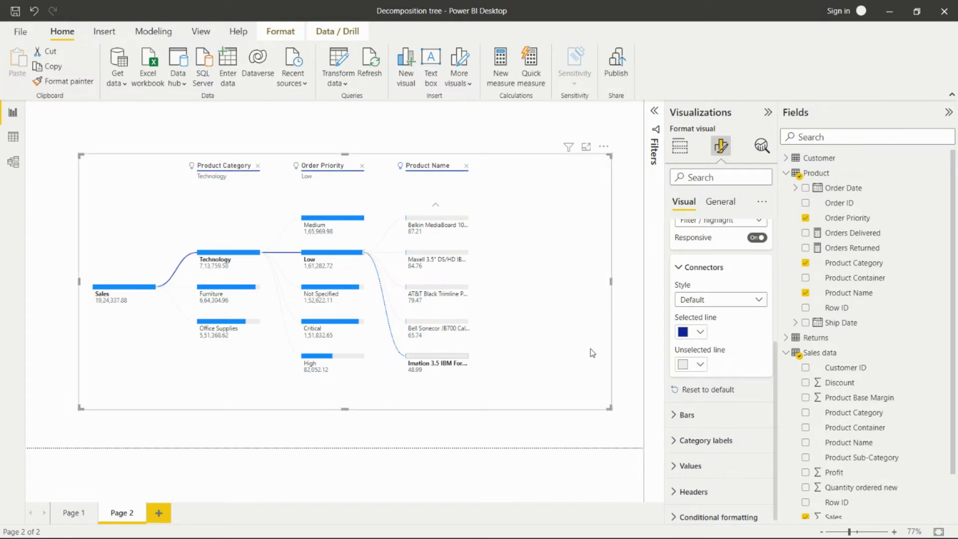
# - Set the unselected connector line colour to pale lavender after trying light grey and purple
pyautogui.click(701, 364)
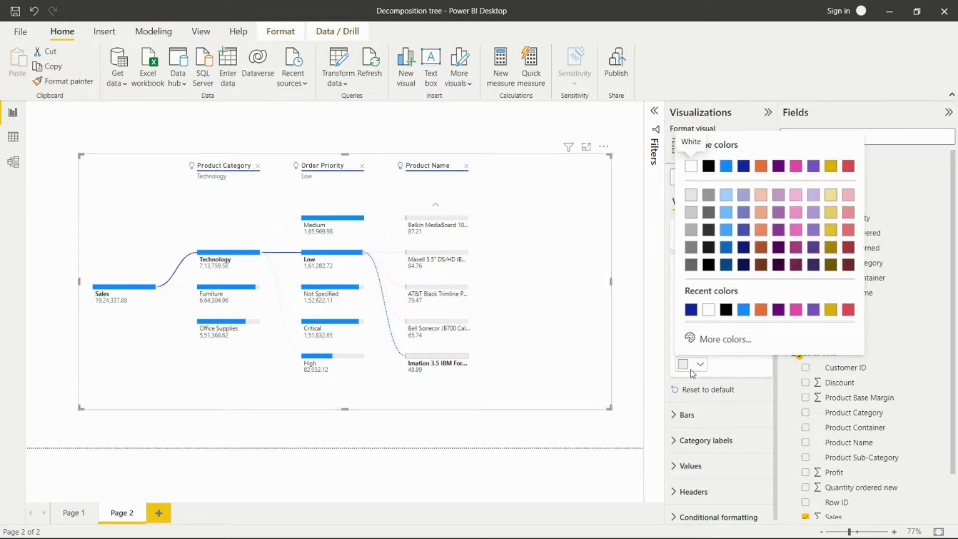
pyautogui.click(691, 365)
pyautogui.click(691, 365)
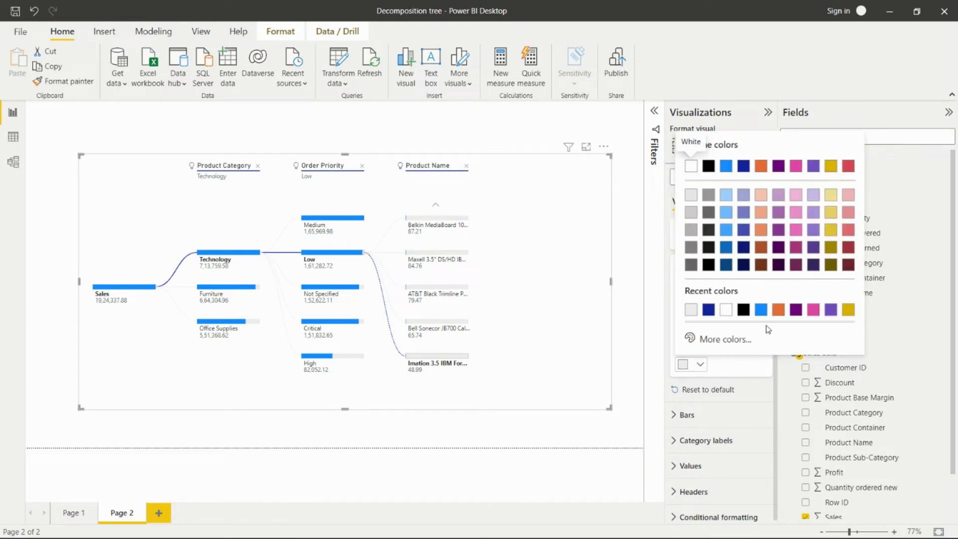
pyautogui.click(778, 230)
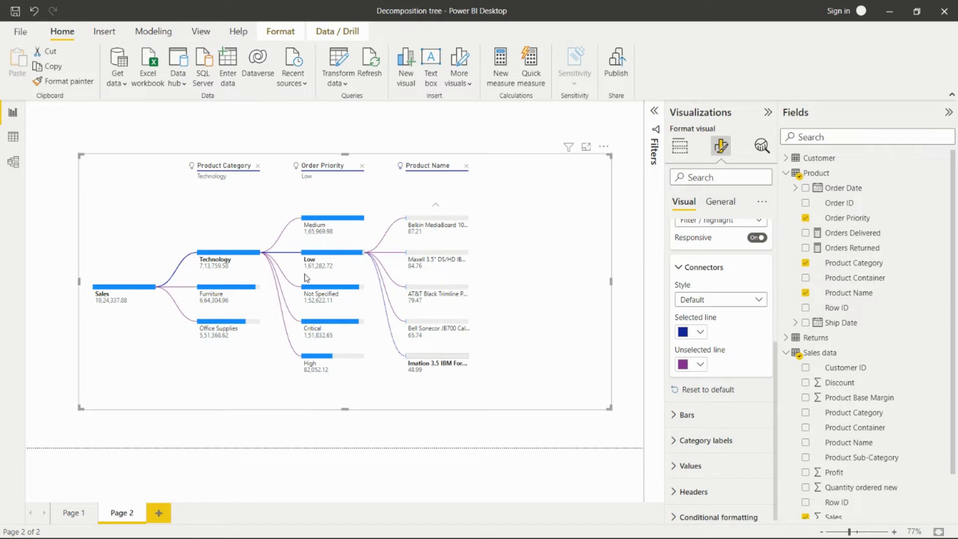
pyautogui.click(698, 364)
pyautogui.click(813, 195)
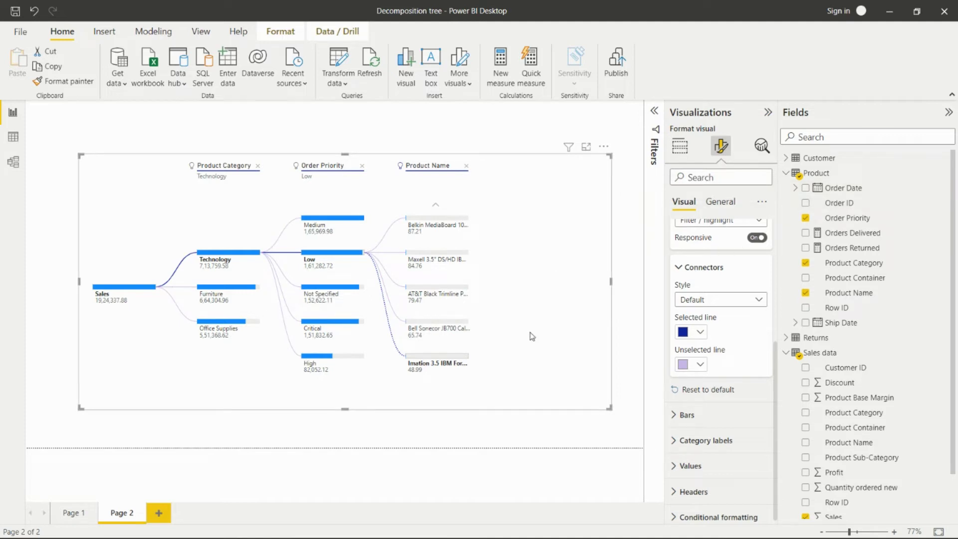
pyautogui.scroll(-1, 710, 364)
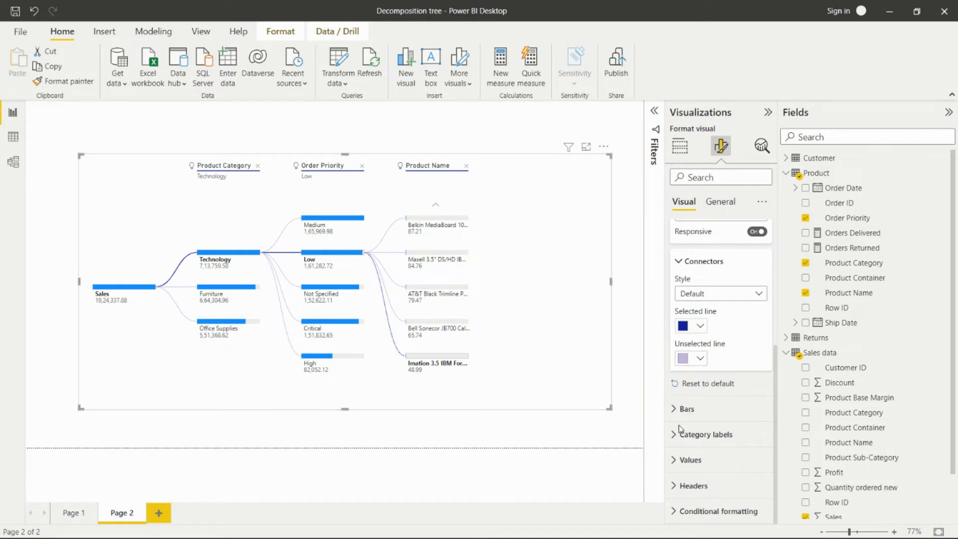
# - Under Bars > Options, try Top node scaling, then set Scale to back to Level maximum
pyautogui.click(703, 401)
pyautogui.scroll(-3, 708, 363)
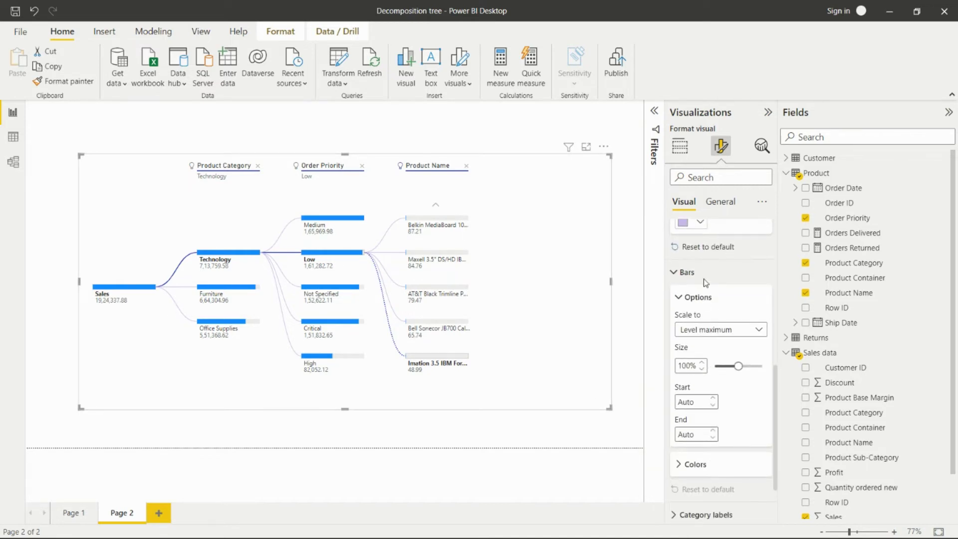
pyautogui.scroll(-1, 706, 294)
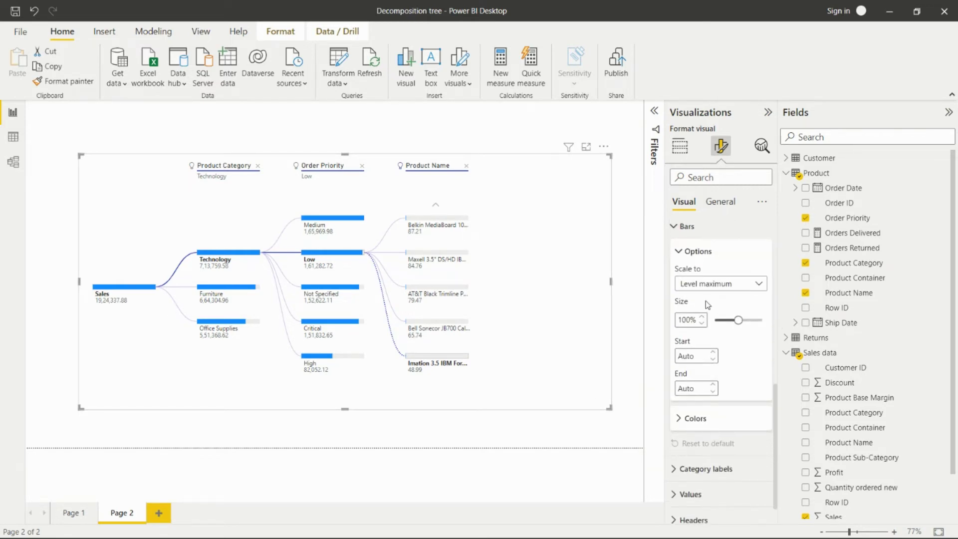
pyautogui.click(740, 285)
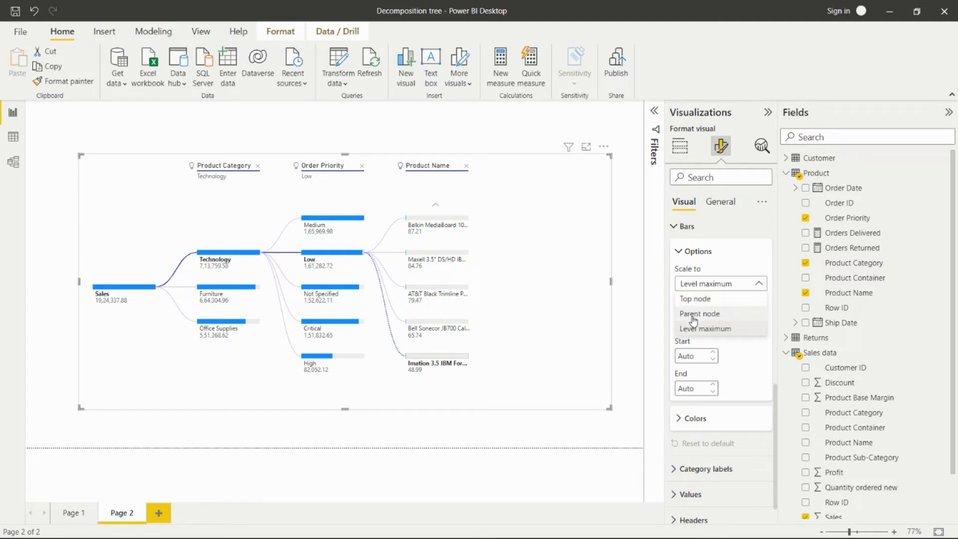
pyautogui.click(703, 329)
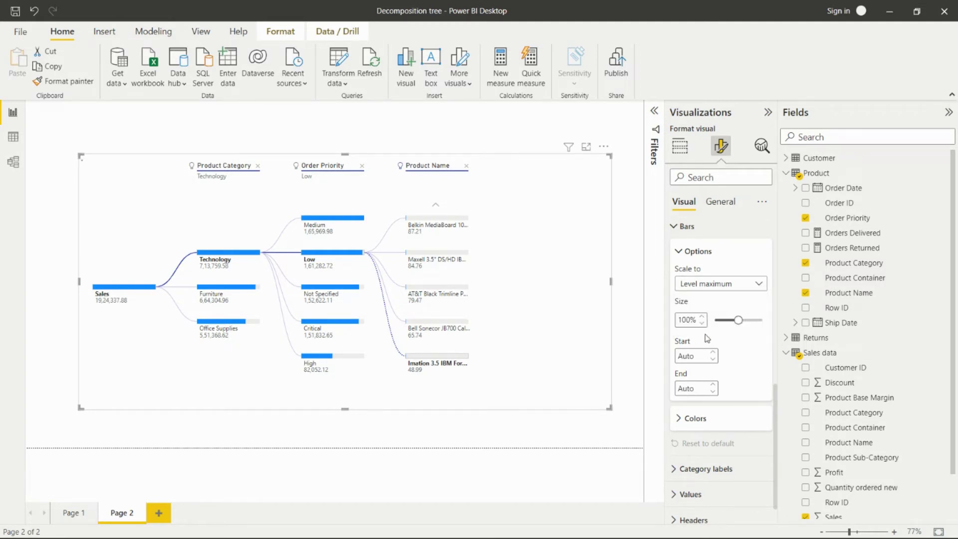
pyautogui.click(717, 287)
pyautogui.click(708, 299)
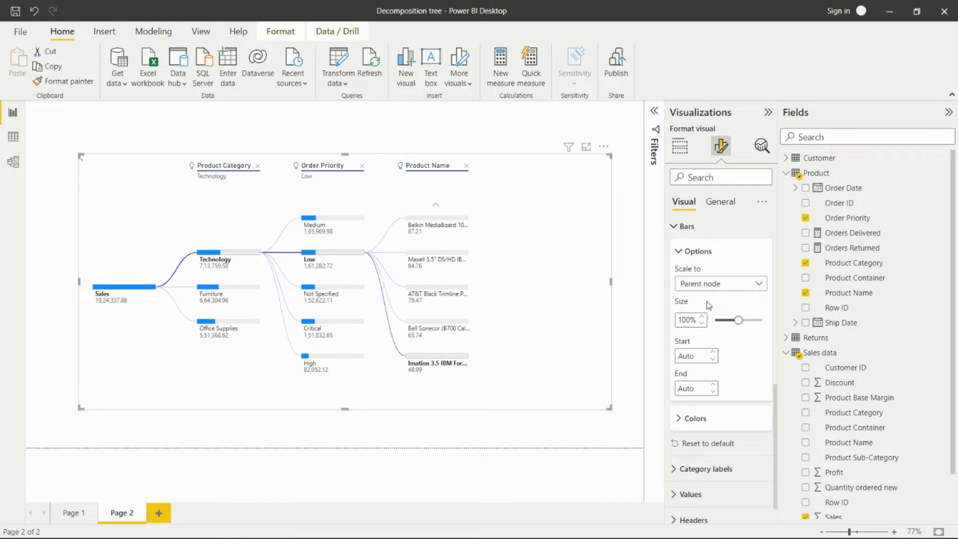
pyautogui.click(713, 285)
pyautogui.click(697, 338)
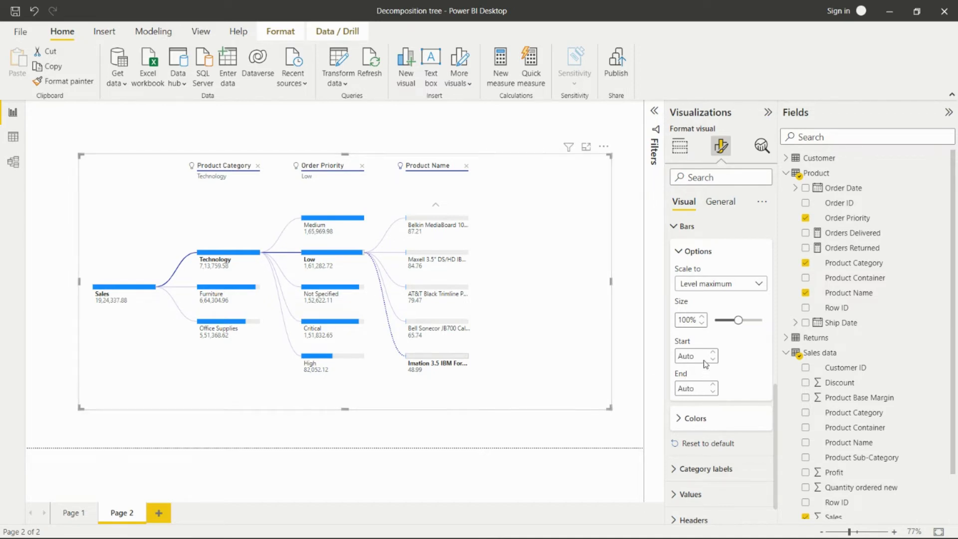
pyautogui.scroll(-1, 710, 364)
# - Color the tree's positive bars dark blue and negative bars red
pyautogui.click(686, 384)
pyautogui.scroll(-2, 699, 359)
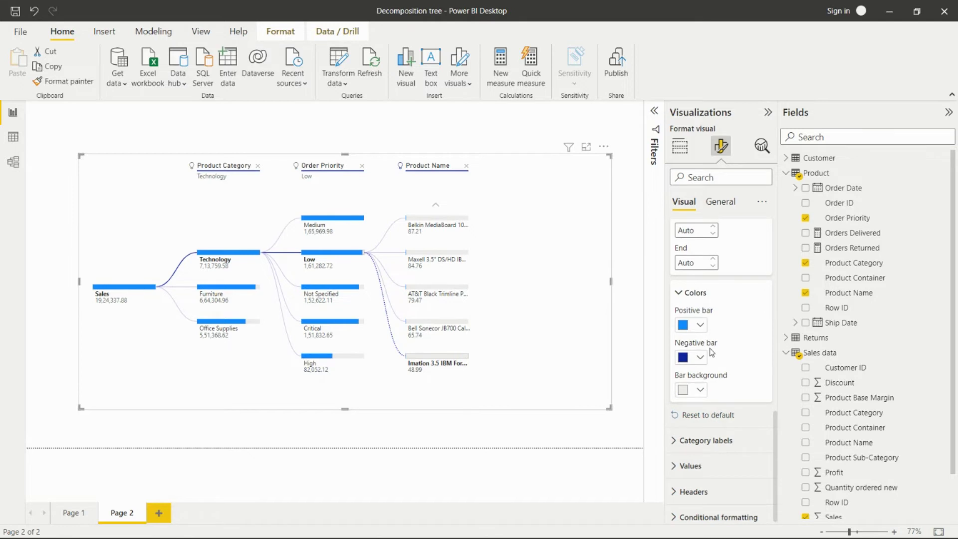
pyautogui.click(701, 327)
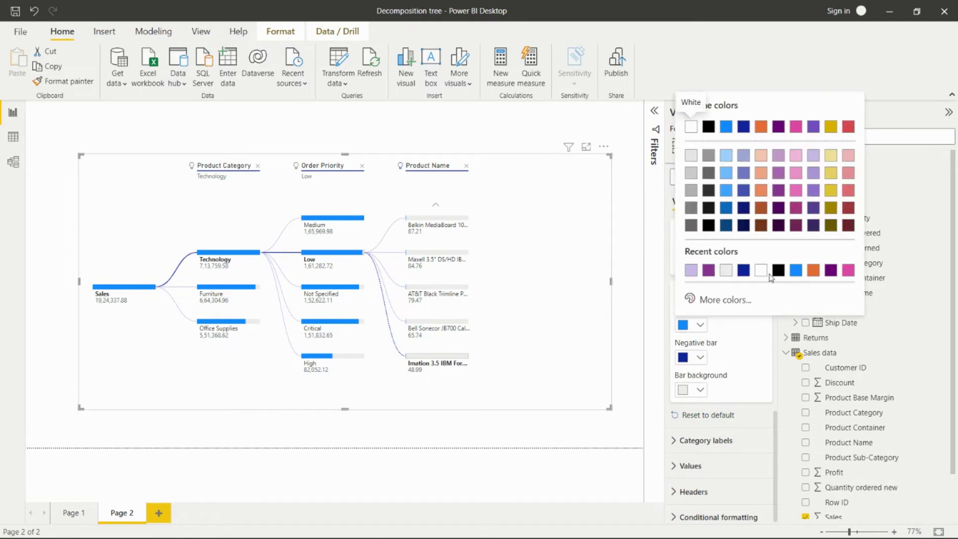
pyautogui.click(743, 271)
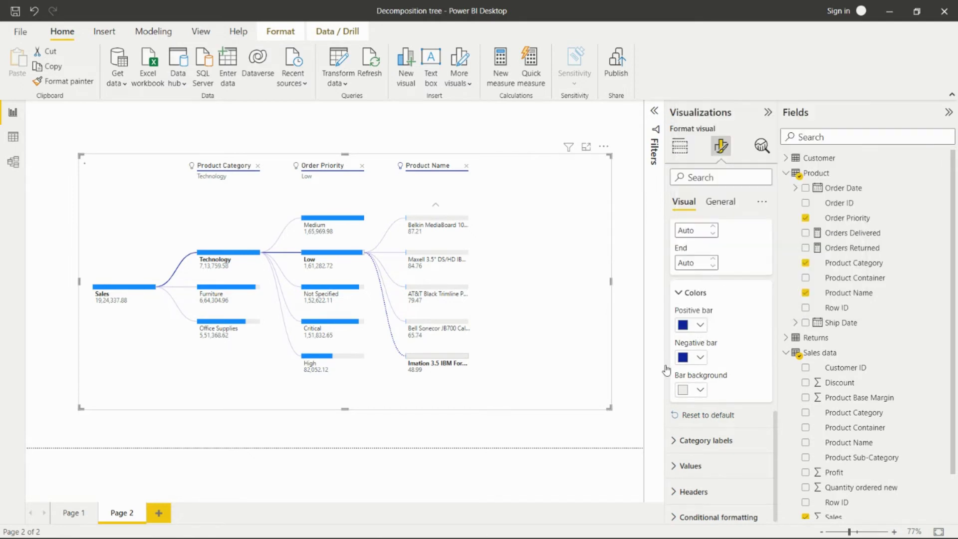
pyautogui.click(700, 358)
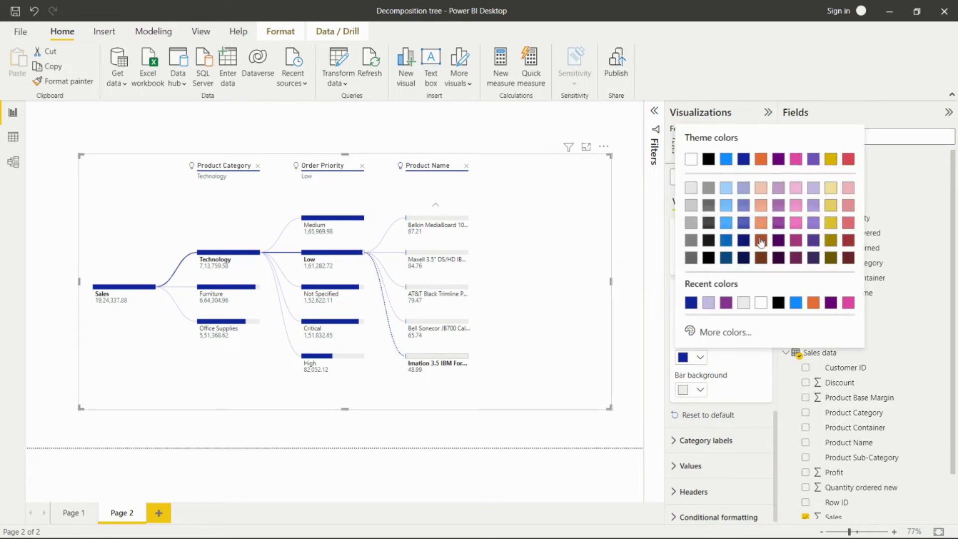
pyautogui.click(847, 159)
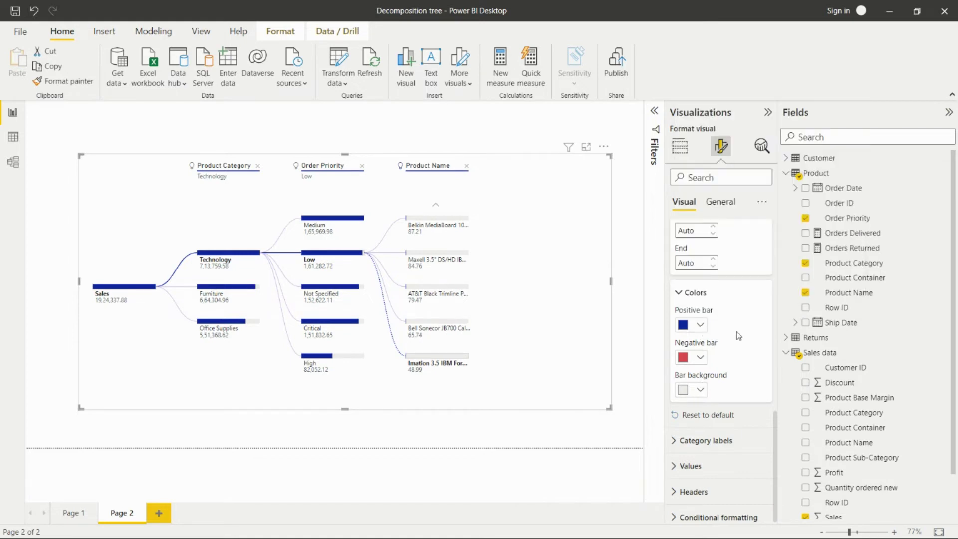
# - Expand the Category labels settings for the tree
pyautogui.scroll(-1, 734, 333)
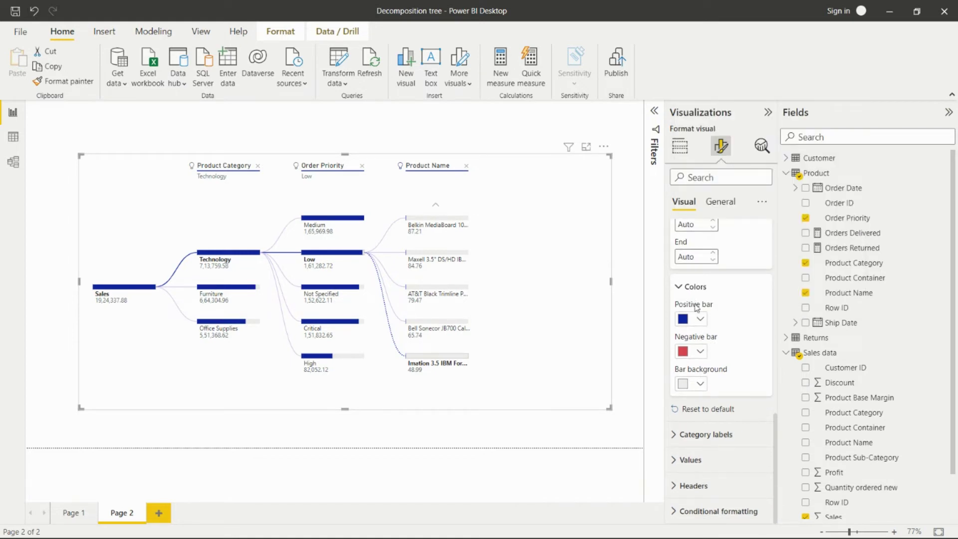
pyautogui.click(720, 432)
pyautogui.scroll(-3, 720, 349)
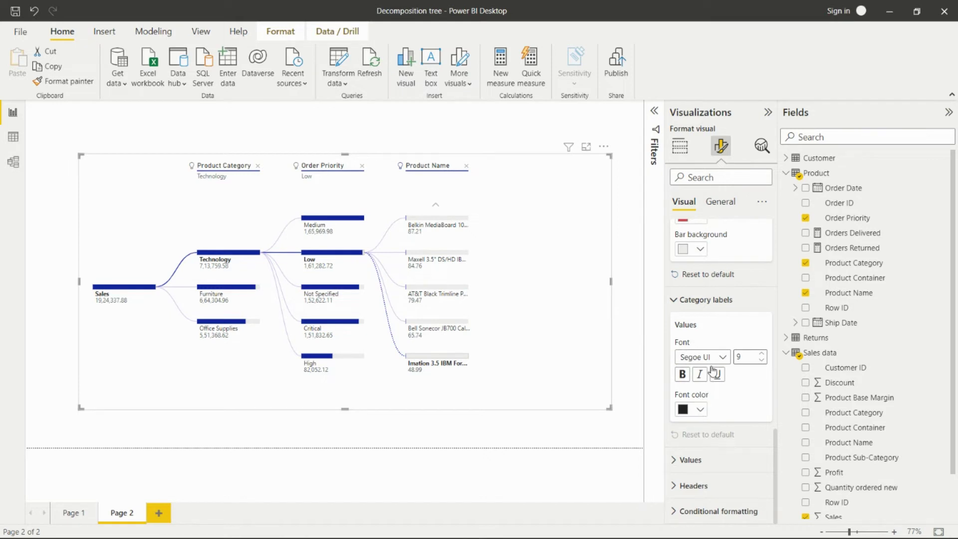
# - Keep the Values display units on Auto and expand the Headers title settings
pyautogui.click(684, 461)
pyautogui.scroll(-4, 701, 410)
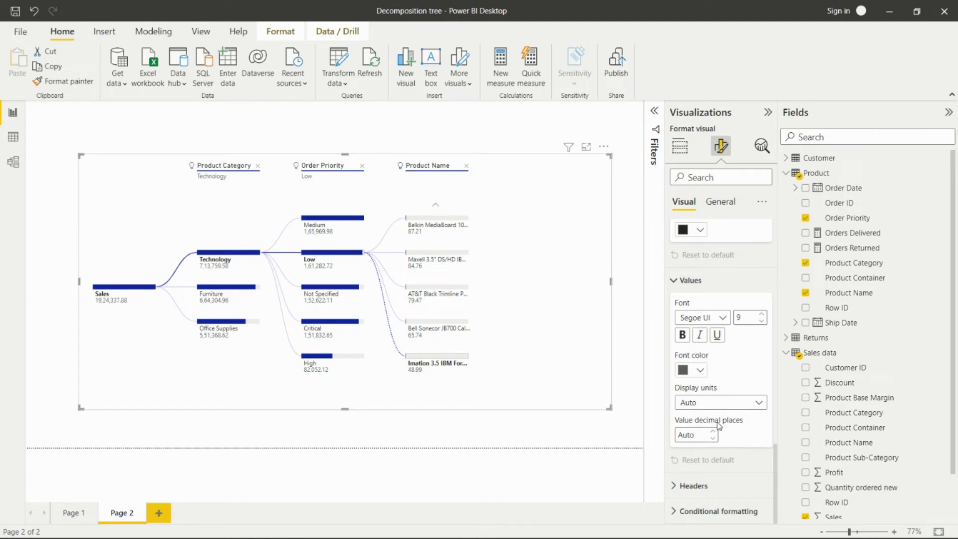
pyautogui.click(719, 405)
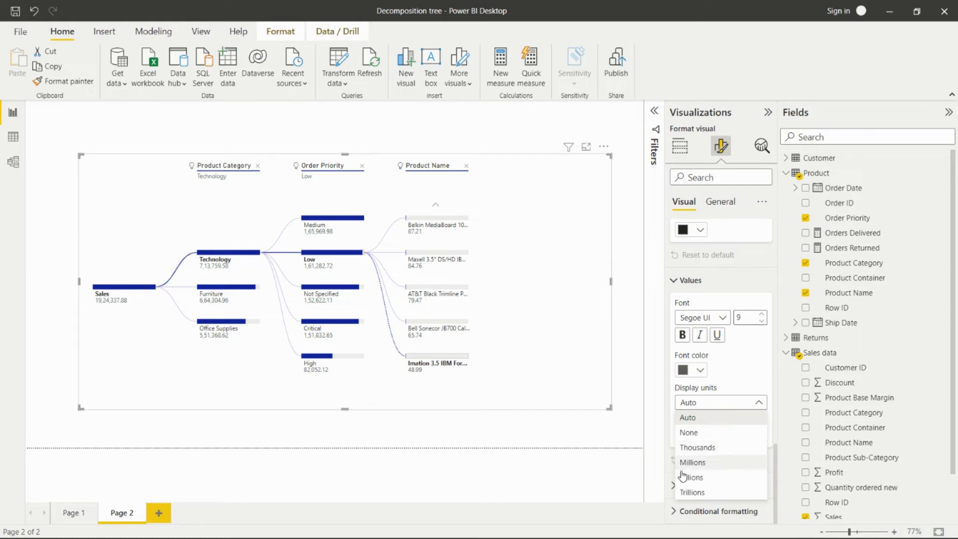
pyautogui.click(732, 370)
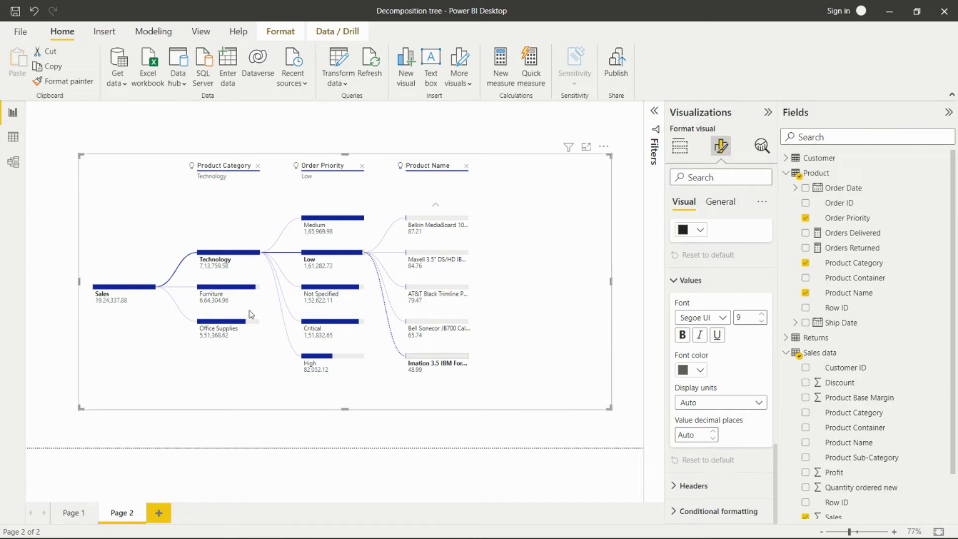
pyautogui.click(694, 485)
pyautogui.scroll(-3, 718, 379)
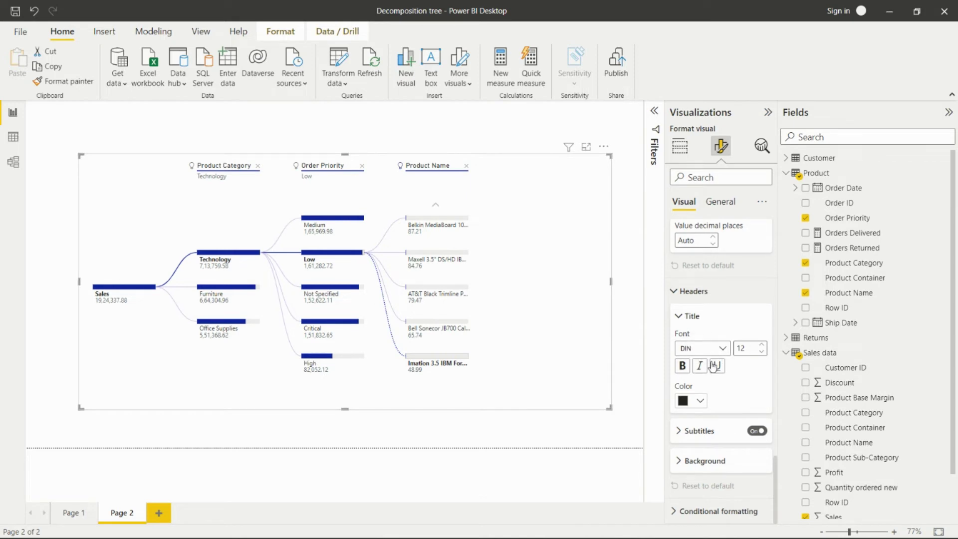
# - Set the header title font to Constantia, size 14, dark blue
pyautogui.press('Up')
pyautogui.press('Up')
pyautogui.press('Up')
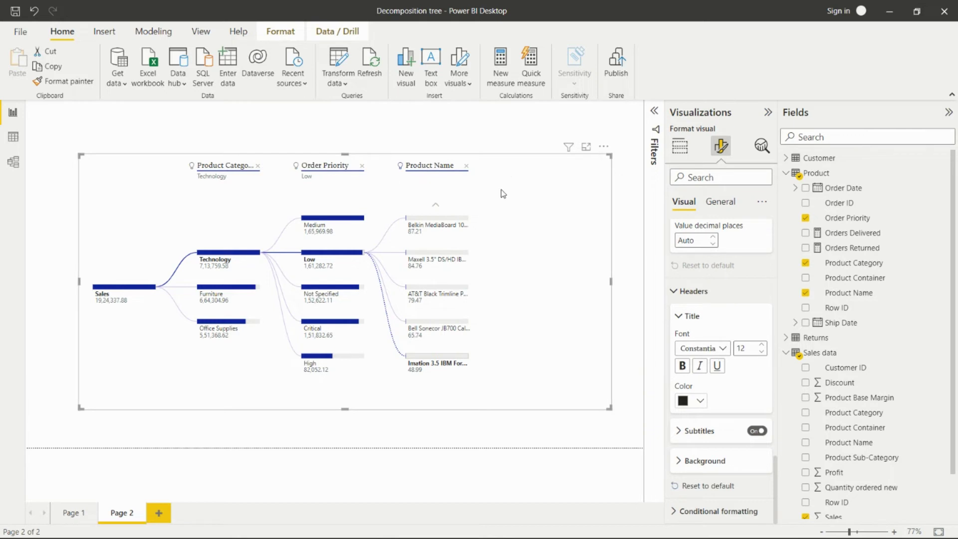
pyautogui.click(762, 345)
pyautogui.click(762, 345)
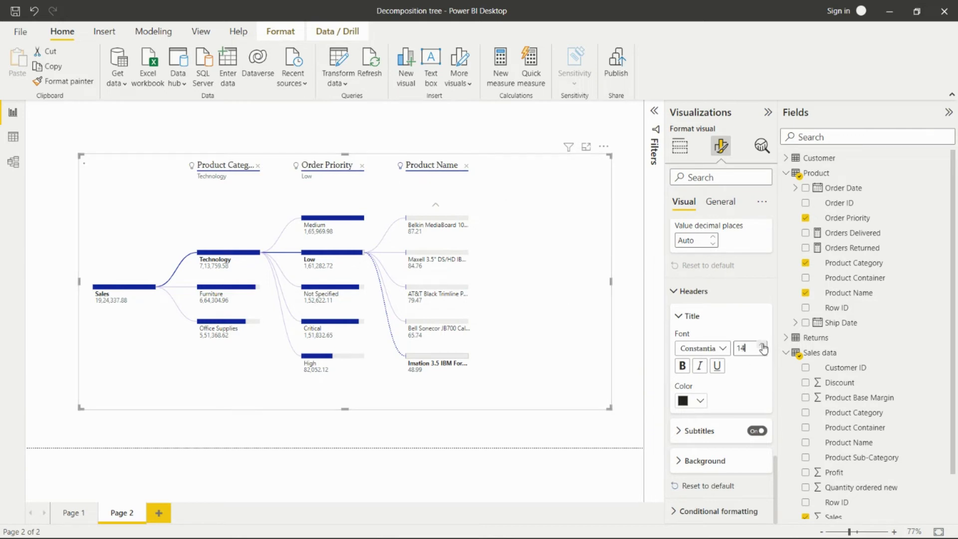
pyautogui.click(696, 400)
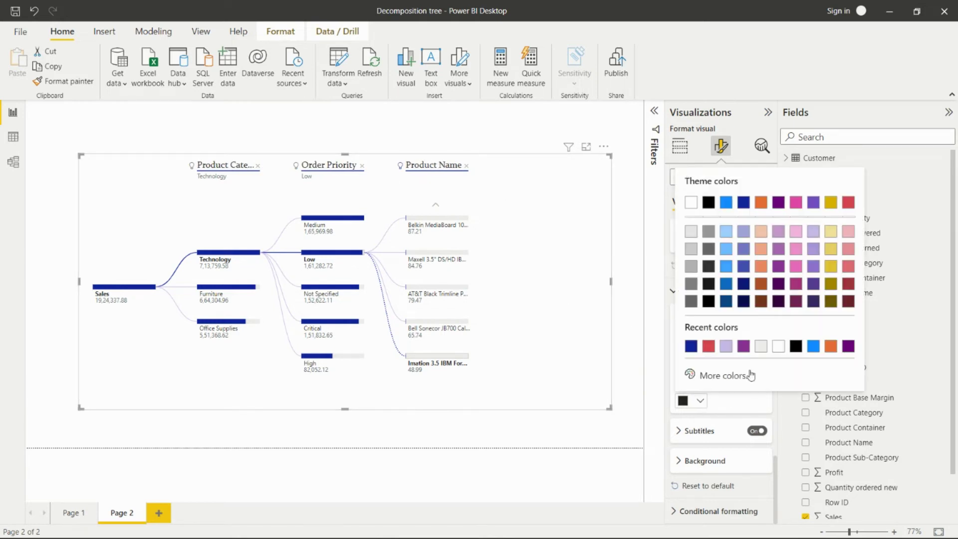
pyautogui.click(691, 348)
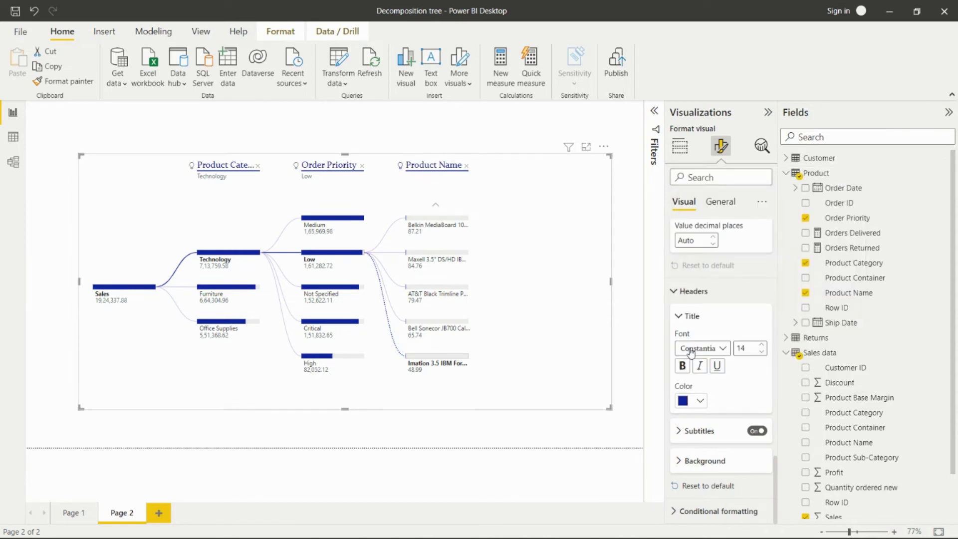
# - Give the header band a light blue background color
pyautogui.click(699, 430)
pyautogui.scroll(-2, 719, 403)
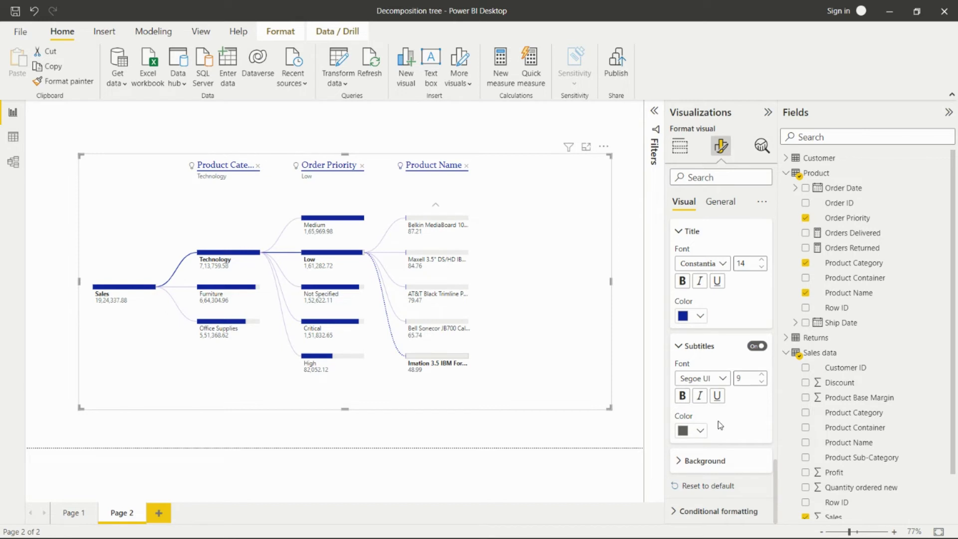
pyautogui.click(684, 349)
pyautogui.click(699, 464)
pyautogui.click(699, 461)
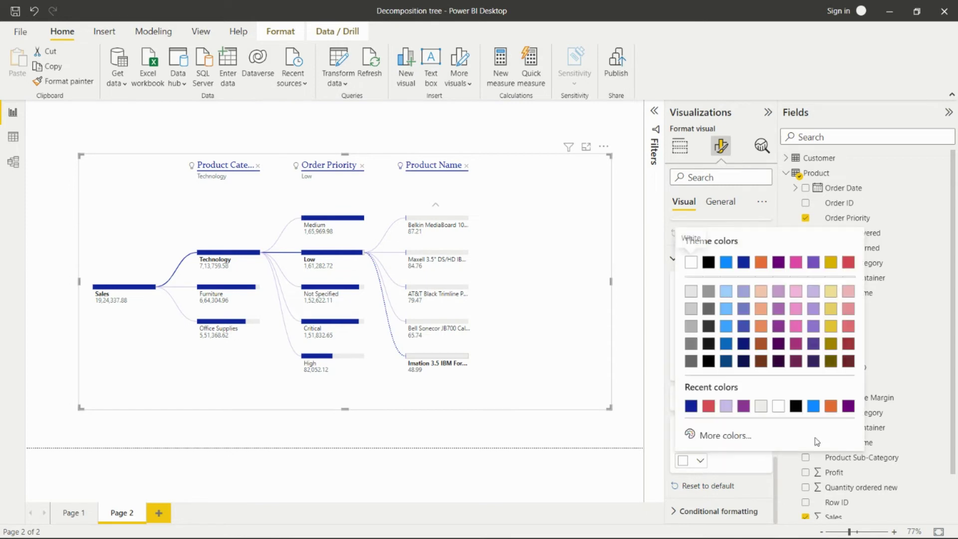
pyautogui.click(725, 292)
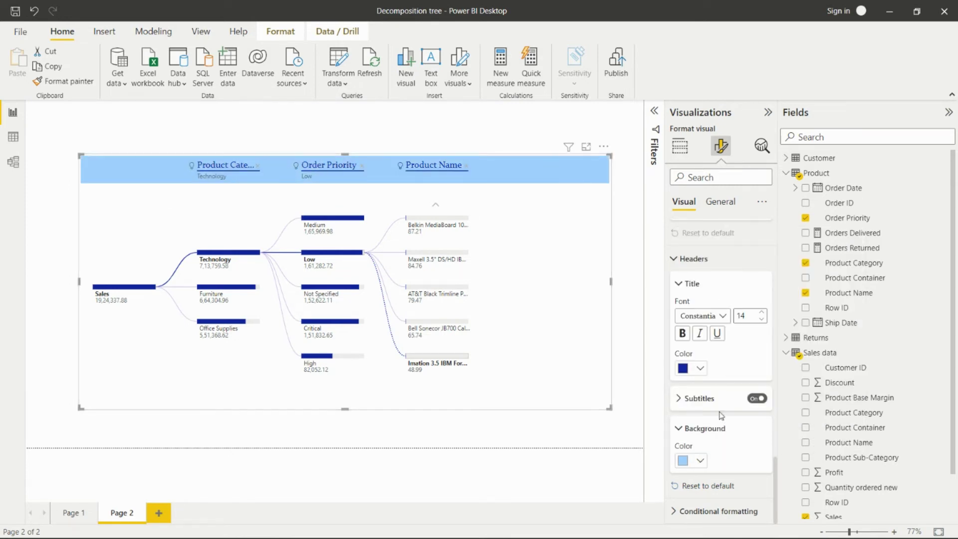
pyautogui.click(711, 508)
pyautogui.scroll(-3, 713, 503)
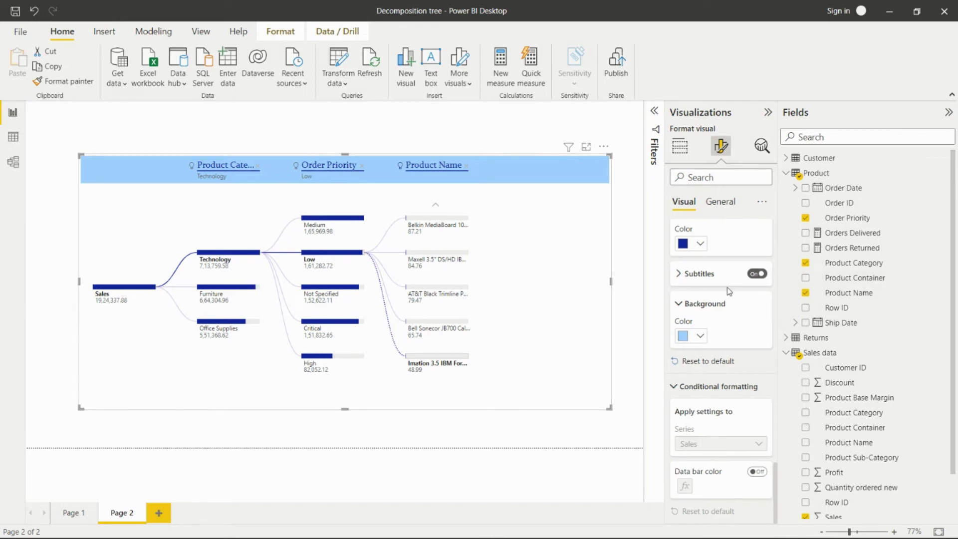
pyautogui.scroll(2, 717, 219)
# - In the General options, expand the visual's size and position values
pyautogui.click(717, 204)
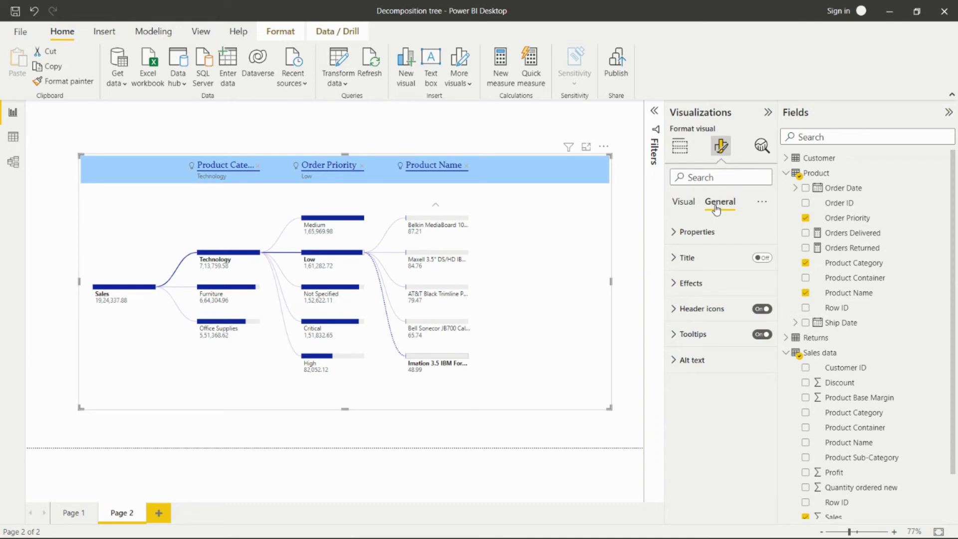
pyautogui.click(684, 235)
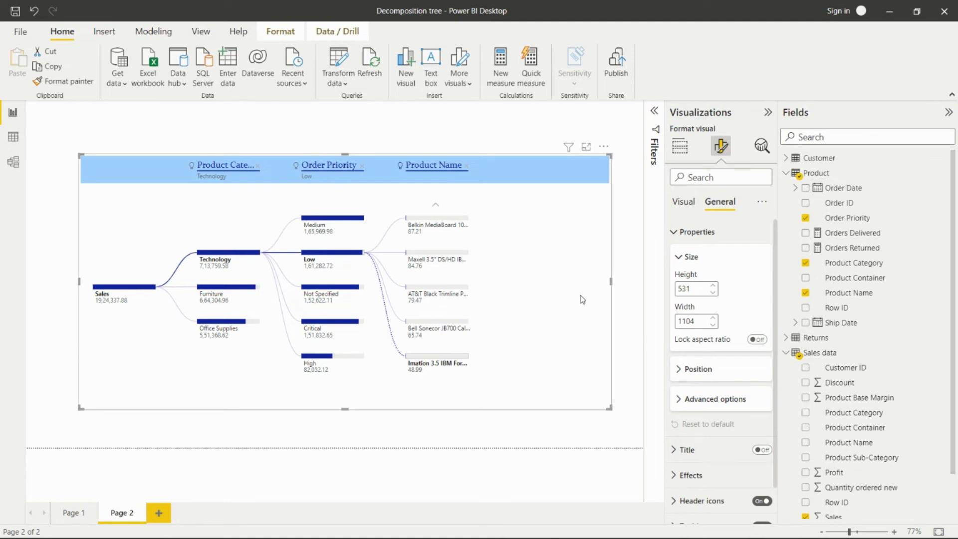
pyautogui.scroll(-1, 722, 340)
pyautogui.click(721, 329)
pyautogui.scroll(-1, 721, 332)
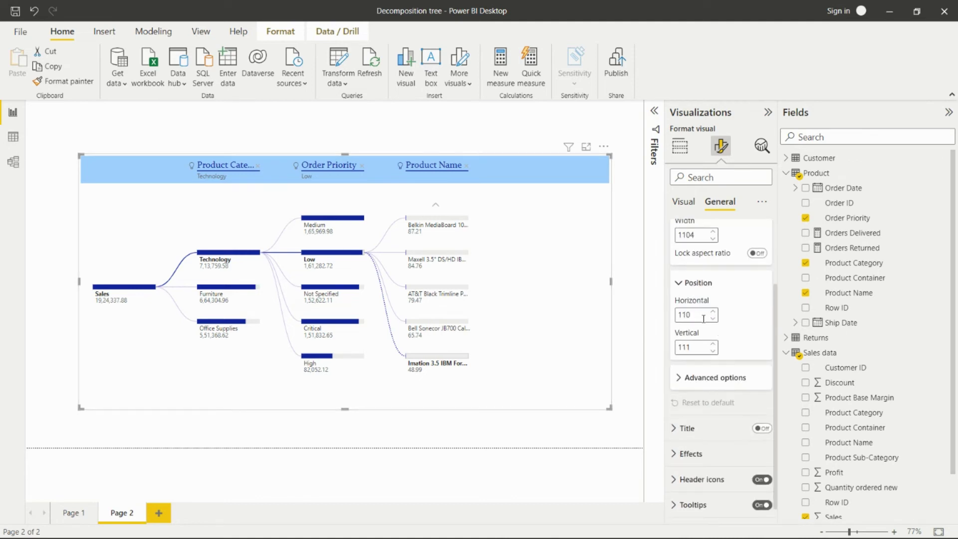
pyautogui.scroll(-1, 690, 407)
# - Turn the title on with text 'Decompostion tree', keeping Heading 3
pyautogui.click(687, 409)
pyautogui.scroll(-3, 743, 379)
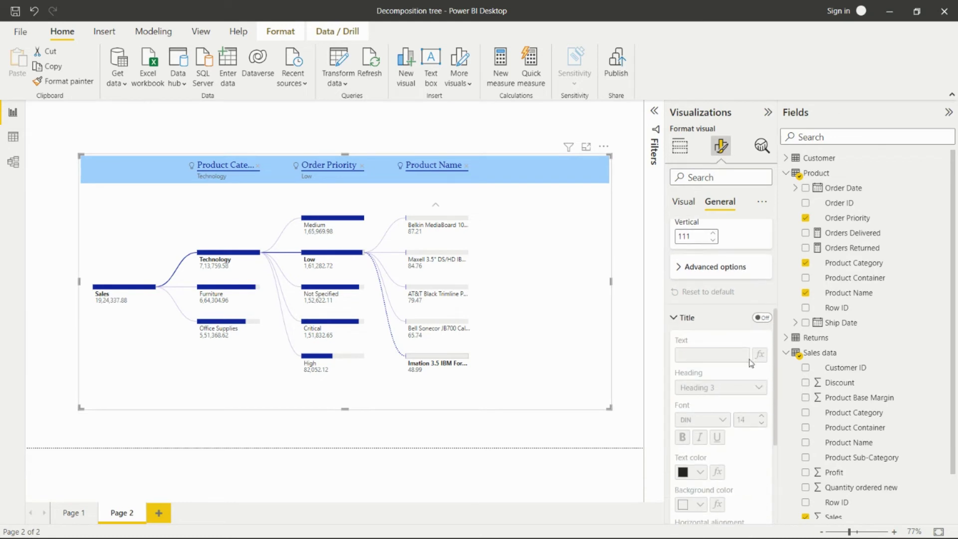
pyautogui.click(761, 318)
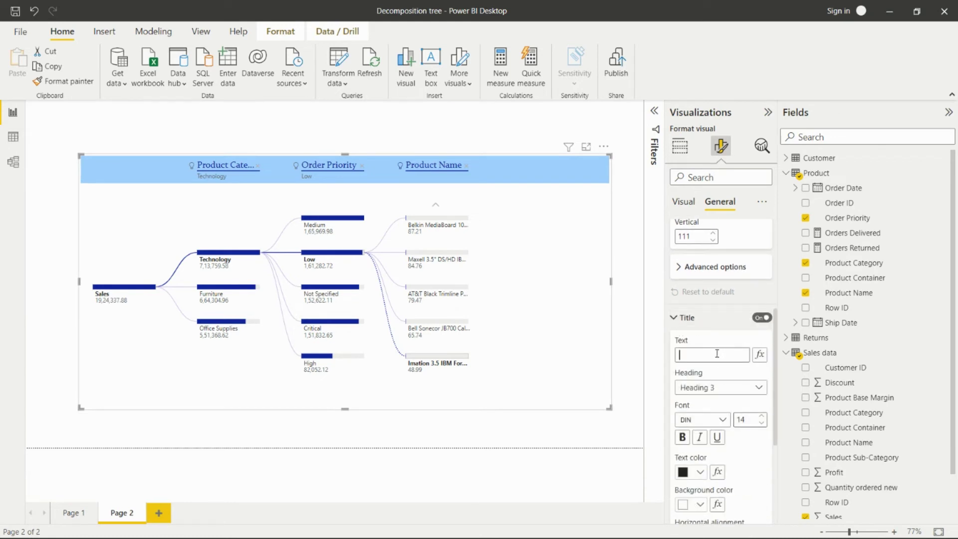
pyautogui.click(717, 354)
pyautogui.write('Decompostion tree')
pyautogui.click(751, 388)
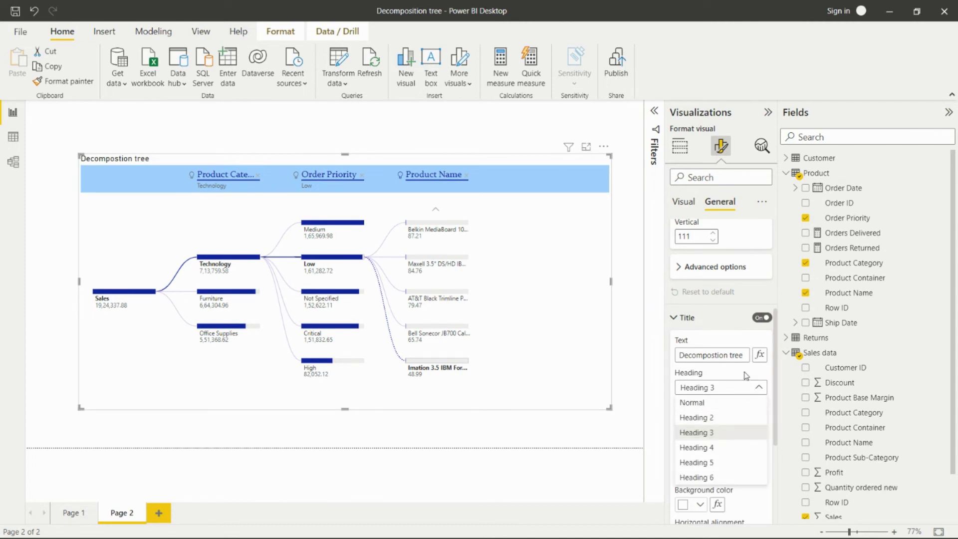
pyautogui.click(747, 384)
pyautogui.scroll(-1, 733, 359)
# - Set the title font to Comic Sans MS at size 20
pyautogui.click(713, 375)
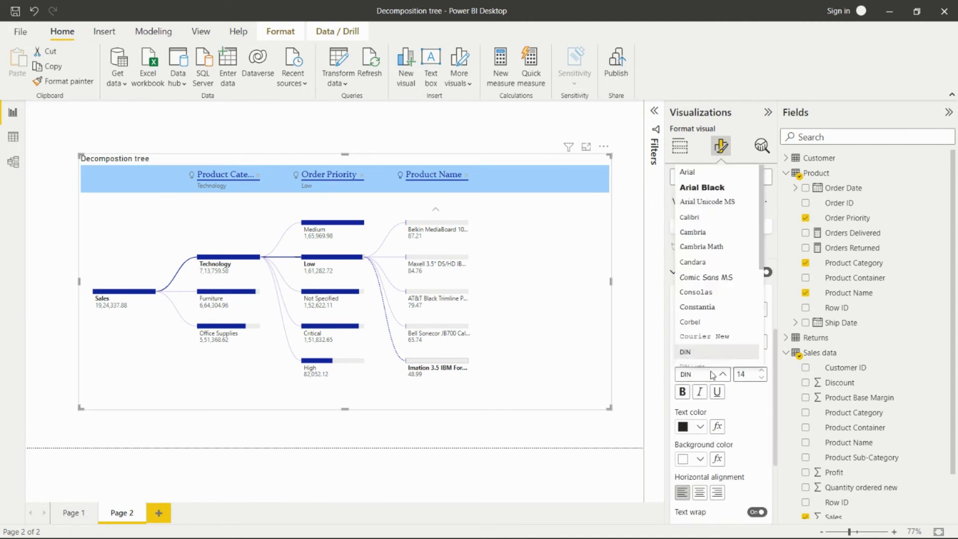
pyautogui.click(713, 277)
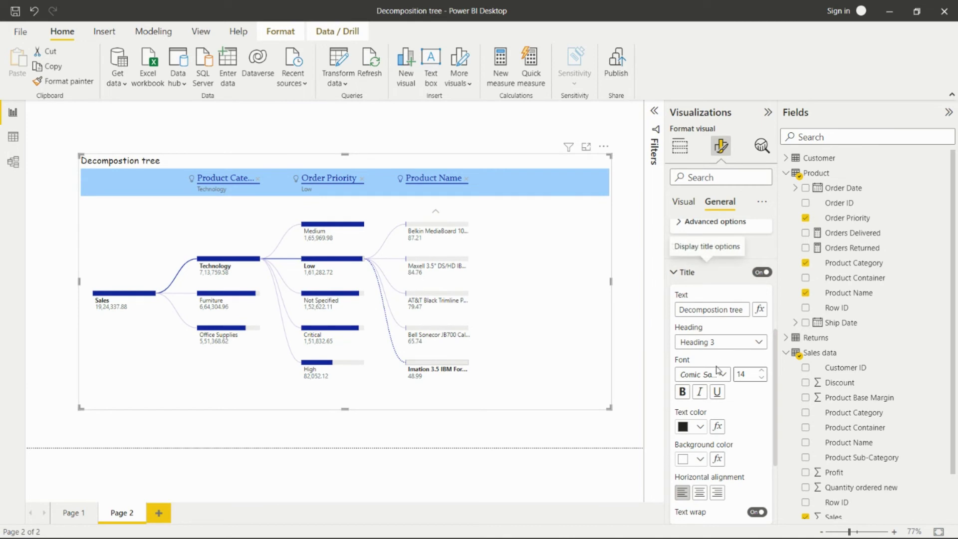
pyautogui.click(761, 372)
pyautogui.click(762, 371)
pyautogui.click(761, 371)
pyautogui.click(761, 371)
pyautogui.click(761, 371)
pyautogui.click(762, 371)
# - Make the title text dark blue and center-align it
pyautogui.click(700, 427)
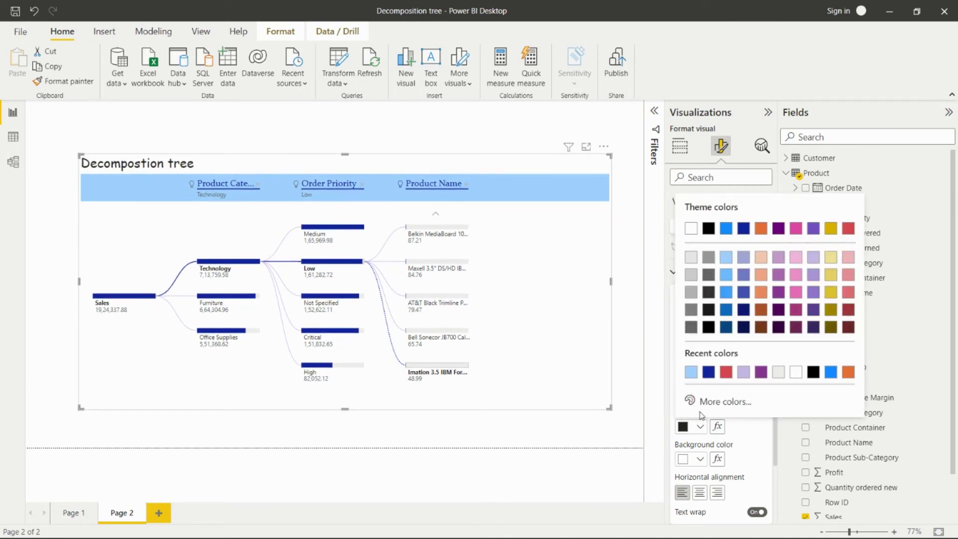
pyautogui.click(738, 224)
pyautogui.scroll(-3, 734, 367)
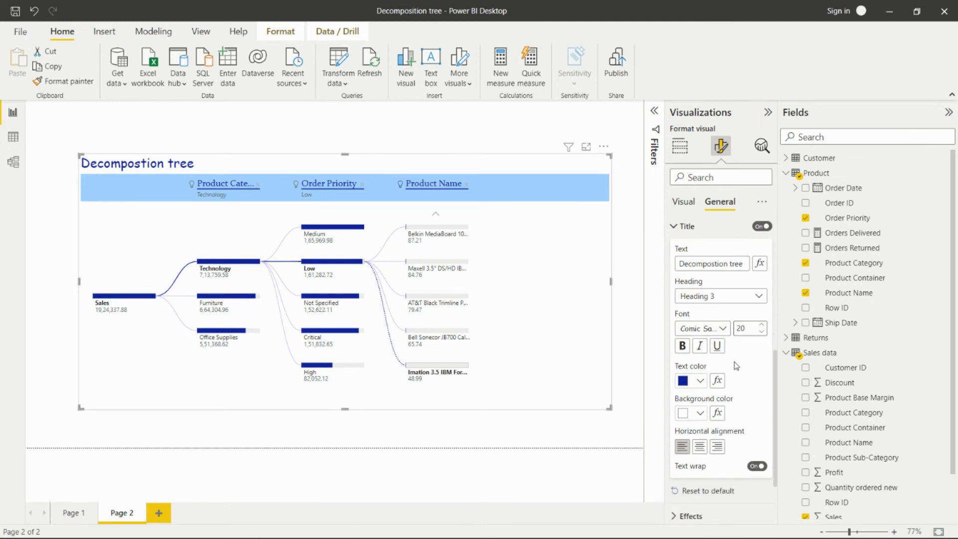
pyautogui.click(700, 401)
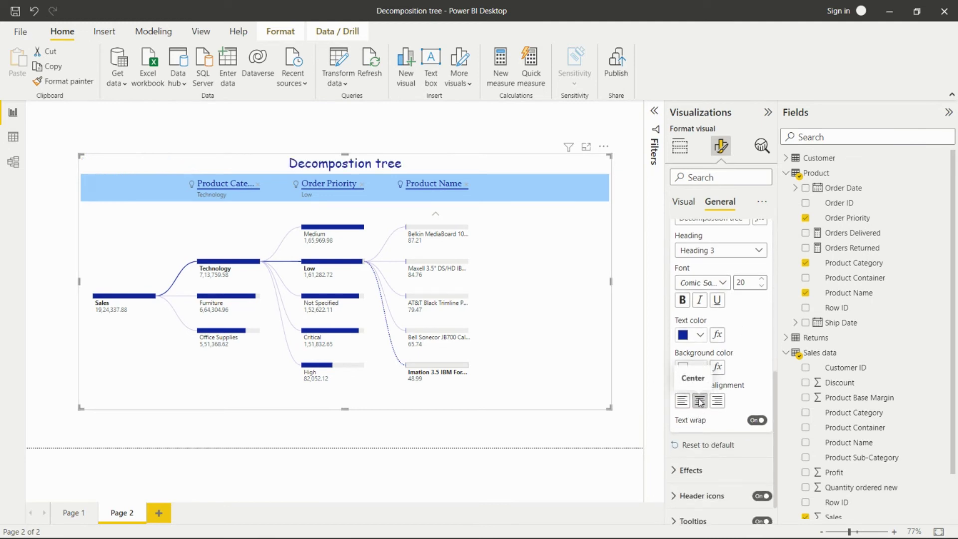
pyautogui.click(682, 403)
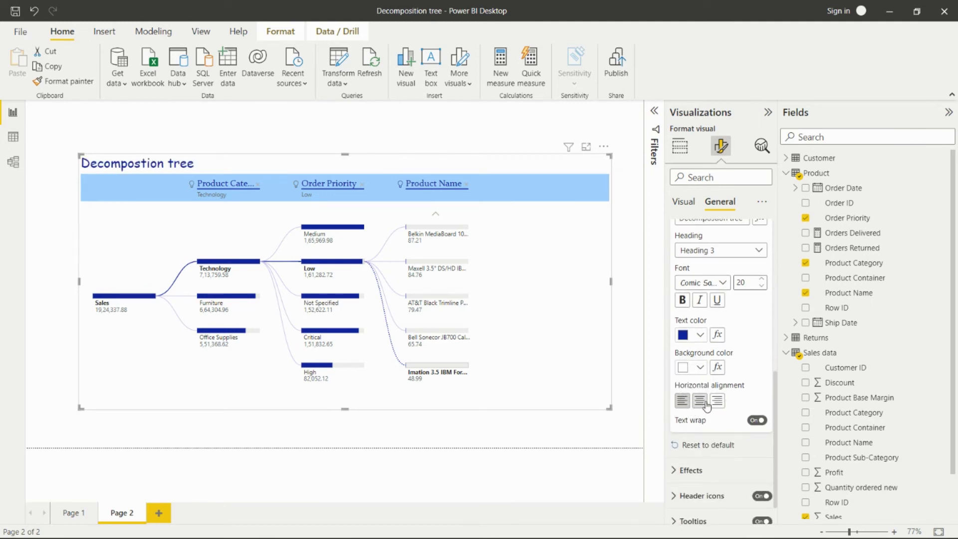
pyautogui.click(700, 401)
pyautogui.scroll(-1, 698, 414)
pyautogui.click(693, 435)
pyautogui.scroll(-3, 713, 395)
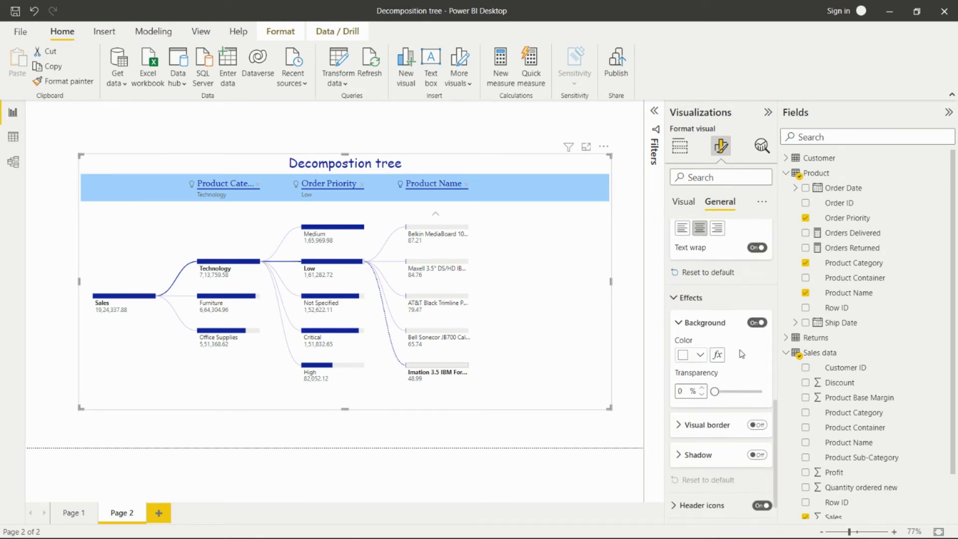
# - Give the whole visual a light grey background
pyautogui.click(700, 355)
pyautogui.click(706, 297)
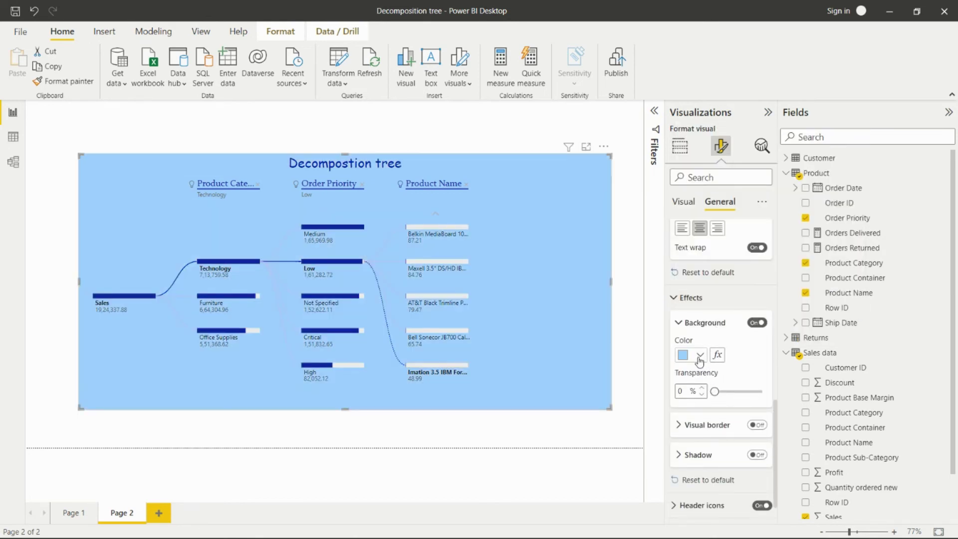
pyautogui.click(701, 356)
pyautogui.click(683, 149)
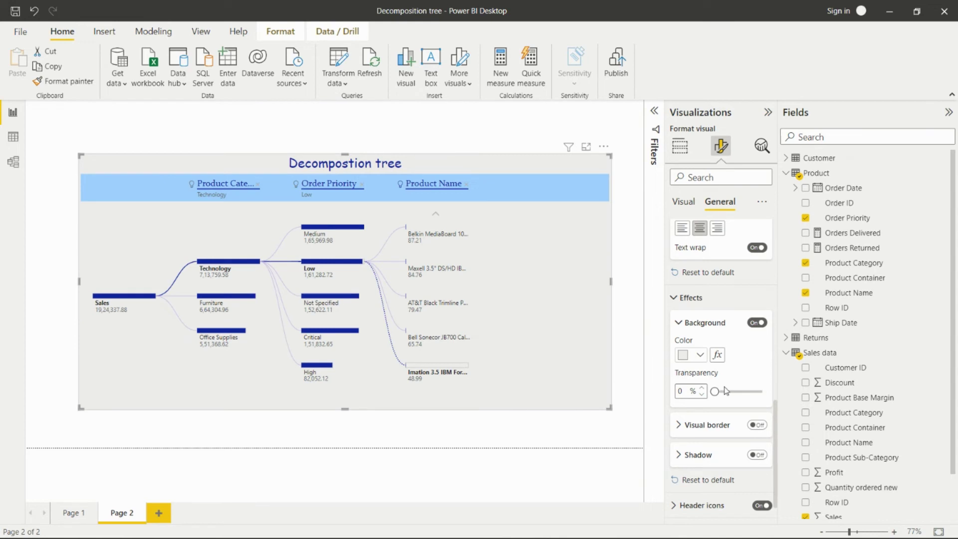
pyautogui.scroll(-2, 729, 371)
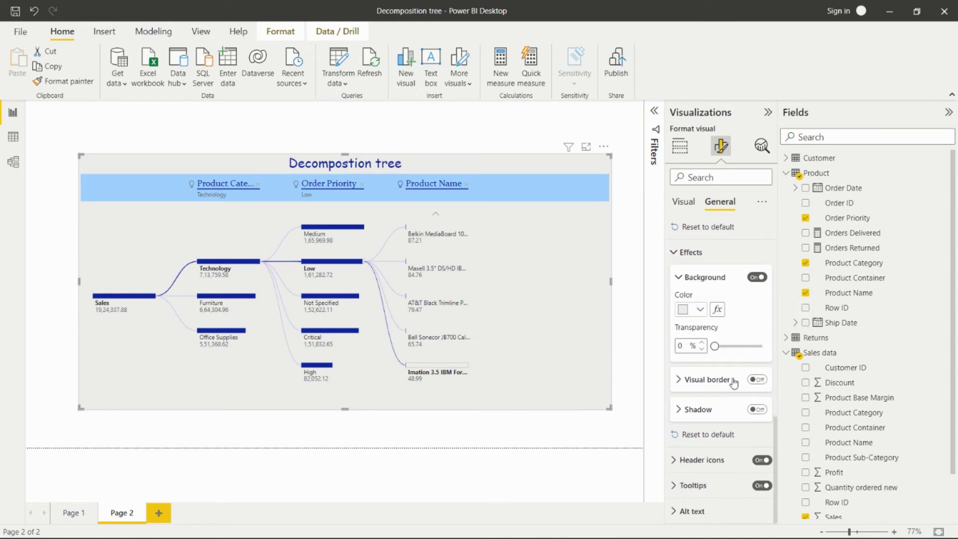
# - Turn on a border and a shadow around the visual
pyautogui.click(741, 383)
pyautogui.click(757, 379)
pyautogui.scroll(-2, 684, 342)
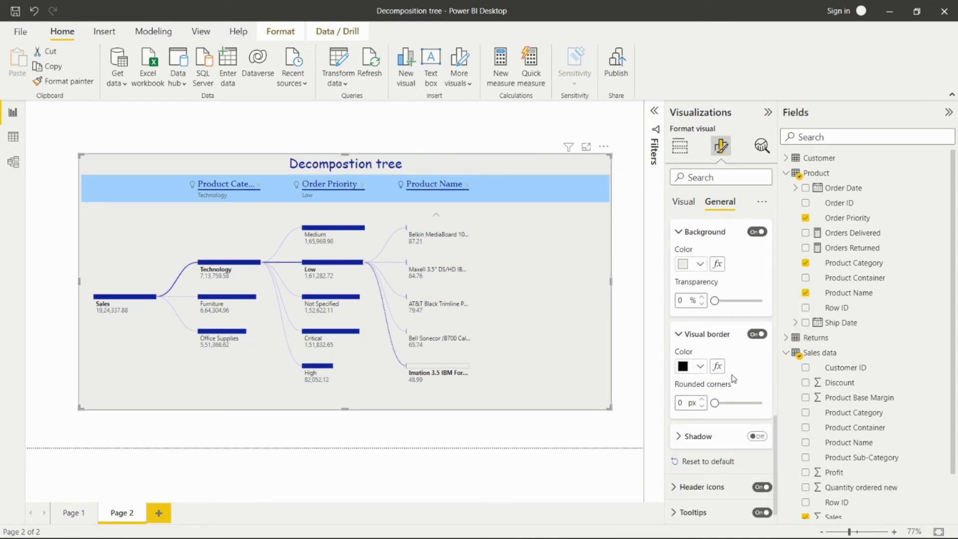
pyautogui.click(684, 342)
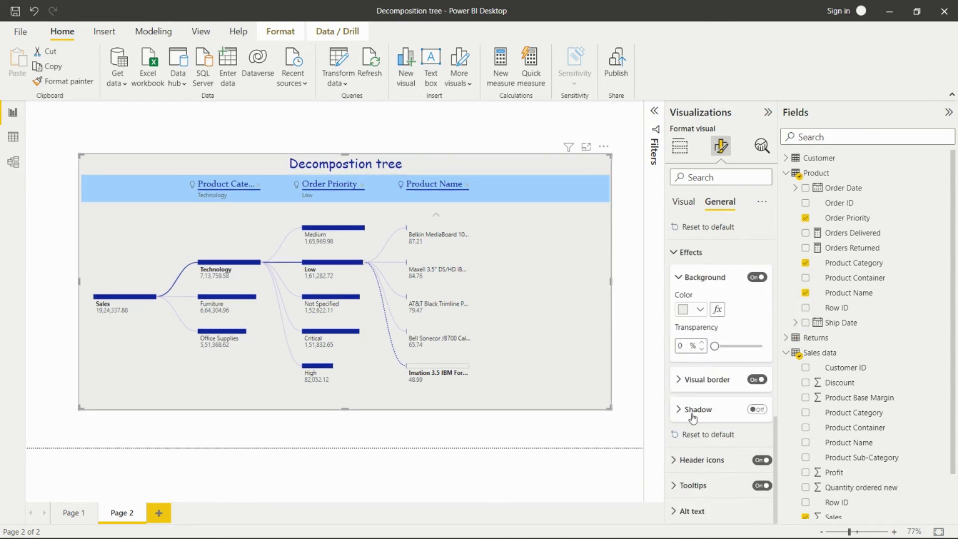
pyautogui.click(756, 410)
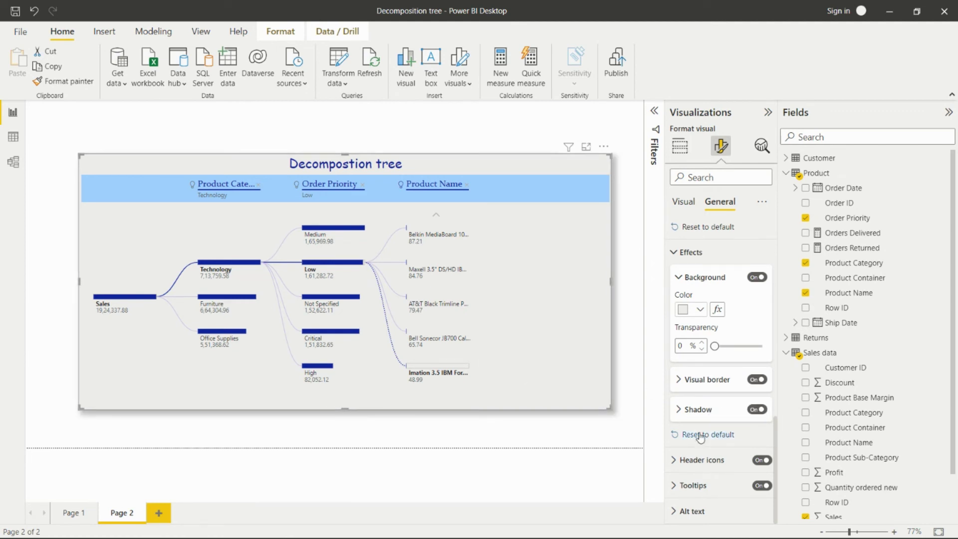
pyautogui.click(698, 410)
pyautogui.click(697, 411)
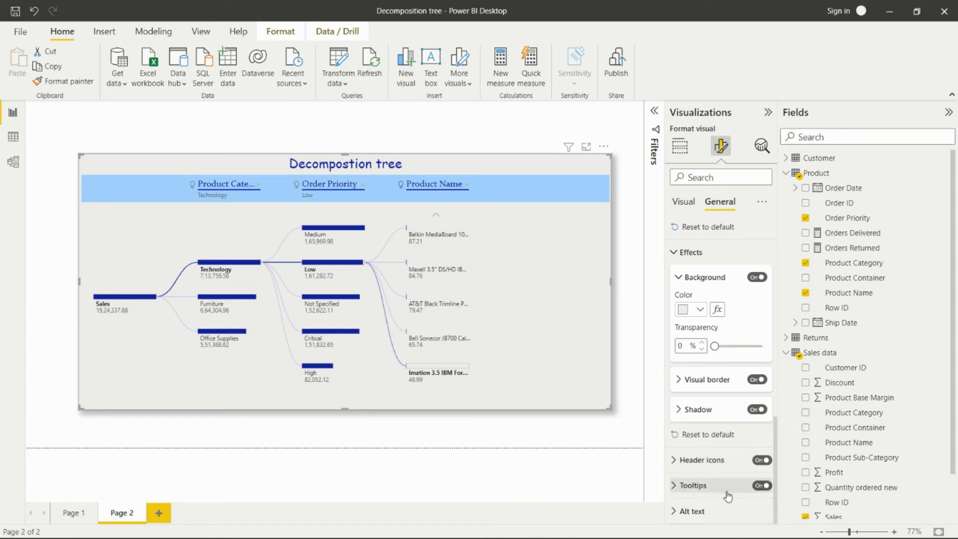
# - Set the tooltip Type to Report page, then deselect the tree
pyautogui.click(696, 486)
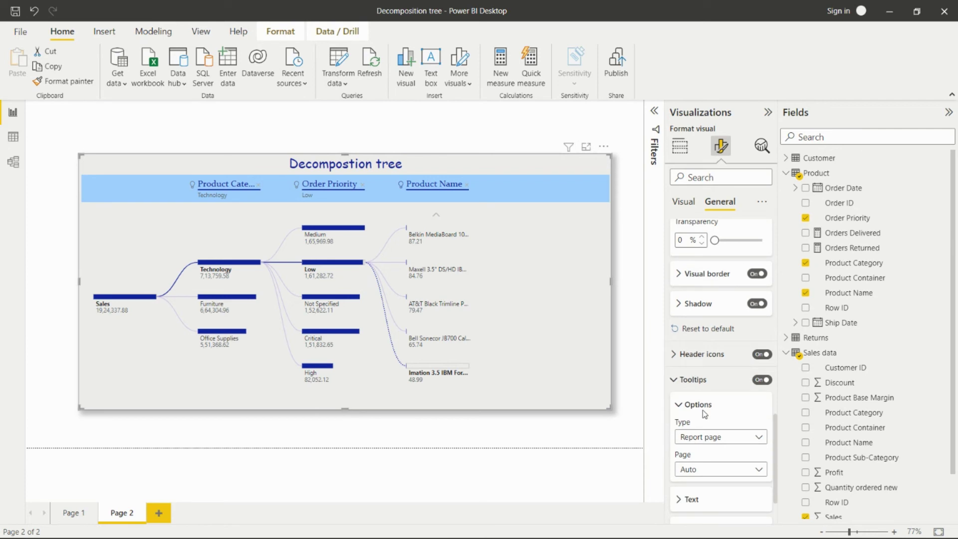
pyautogui.scroll(-1, 709, 394)
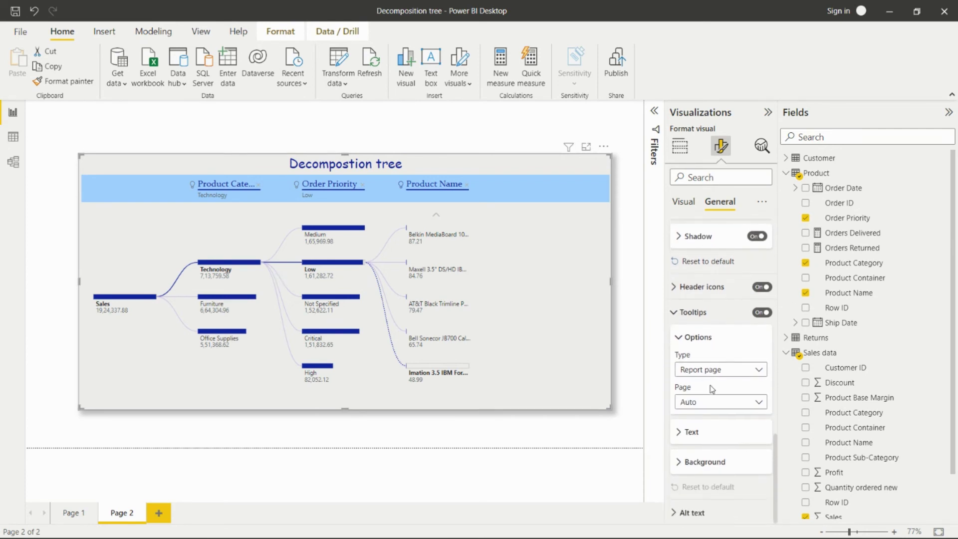
pyautogui.click(745, 371)
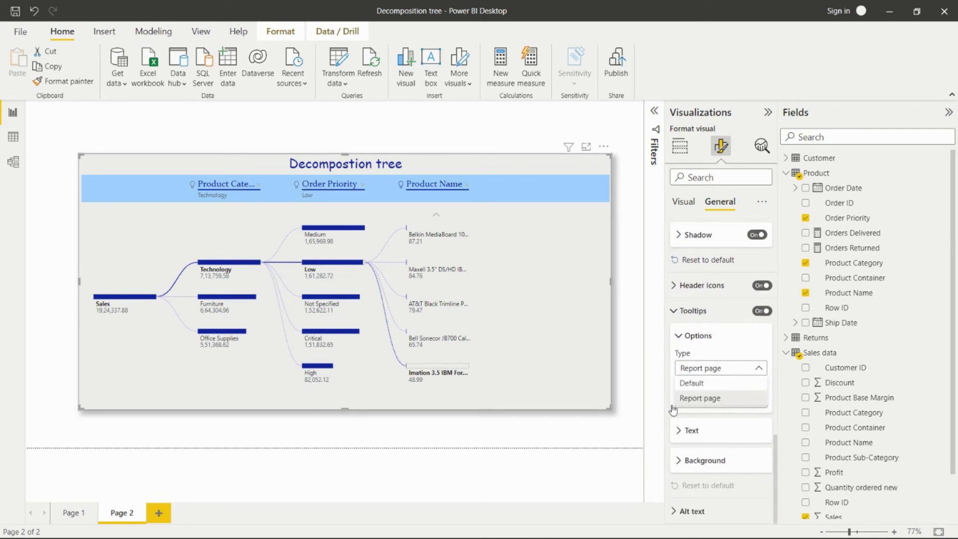
pyautogui.click(149, 519)
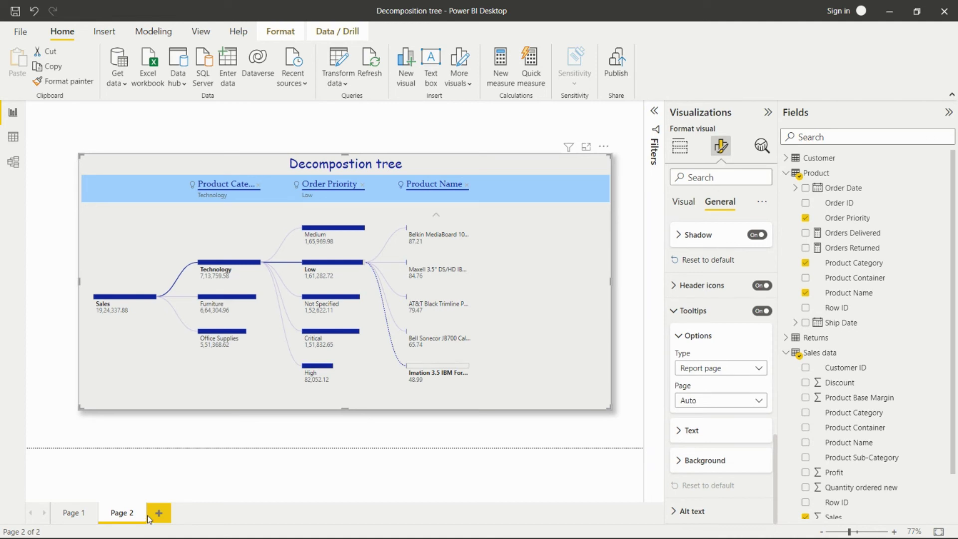
pyautogui.click(214, 452)
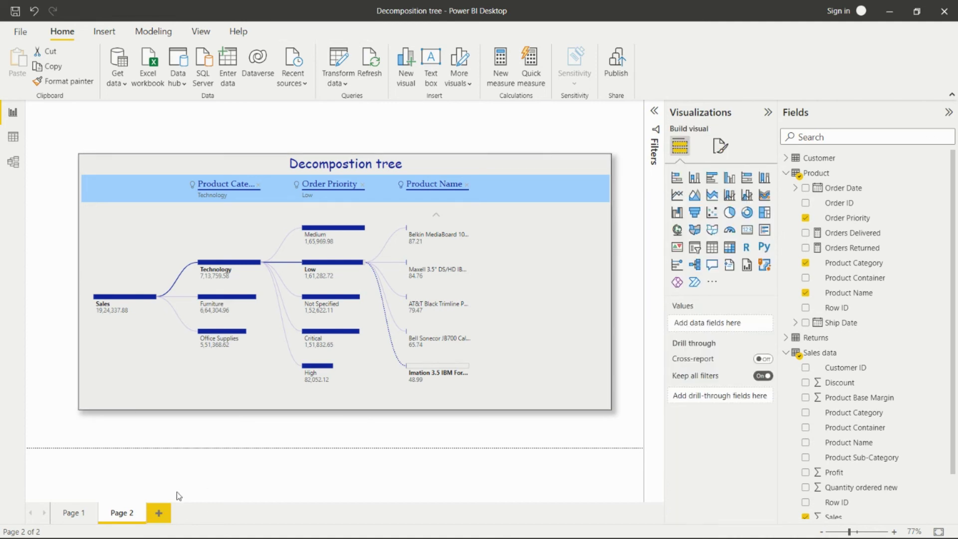
# - Add Page 3 and set its canvas Type to Tooltip
pyautogui.click(156, 512)
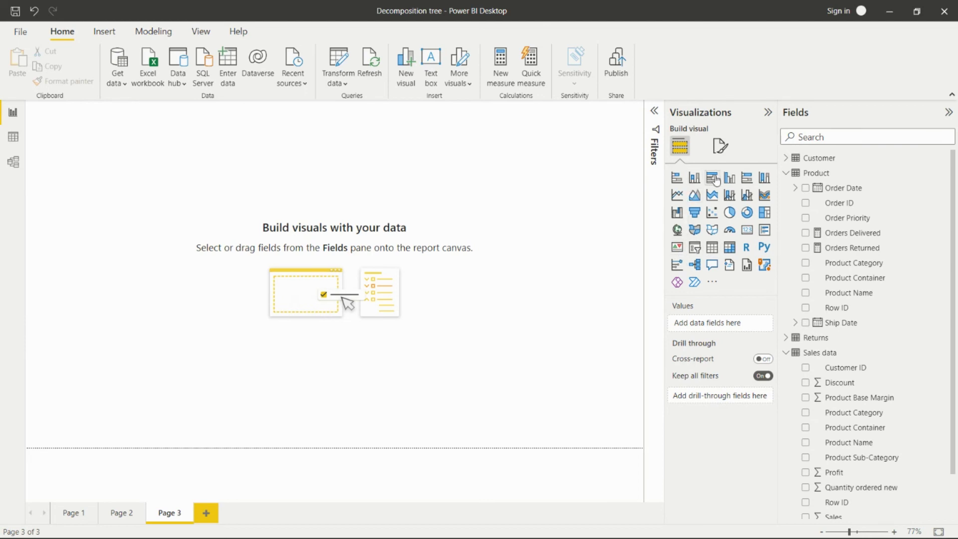
pyautogui.click(719, 145)
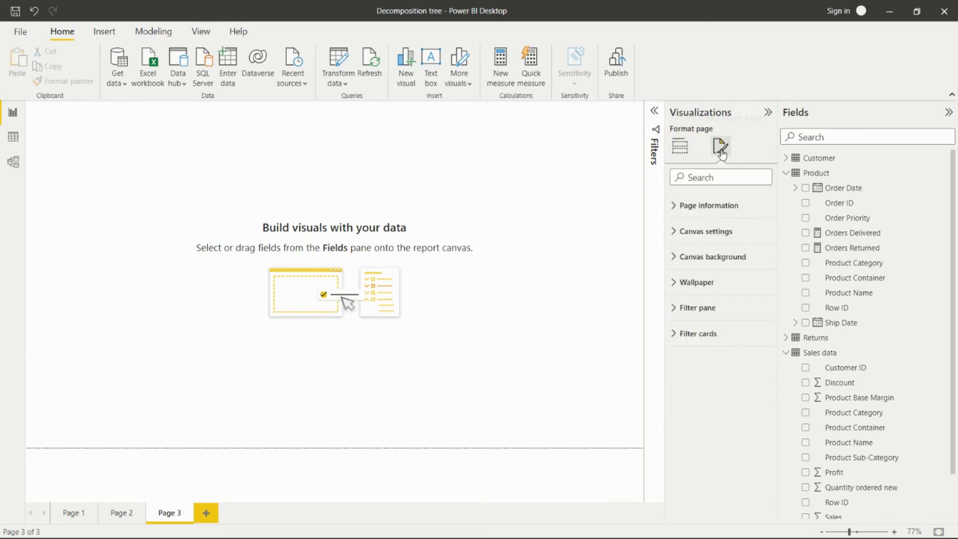
pyautogui.click(703, 231)
pyautogui.click(759, 270)
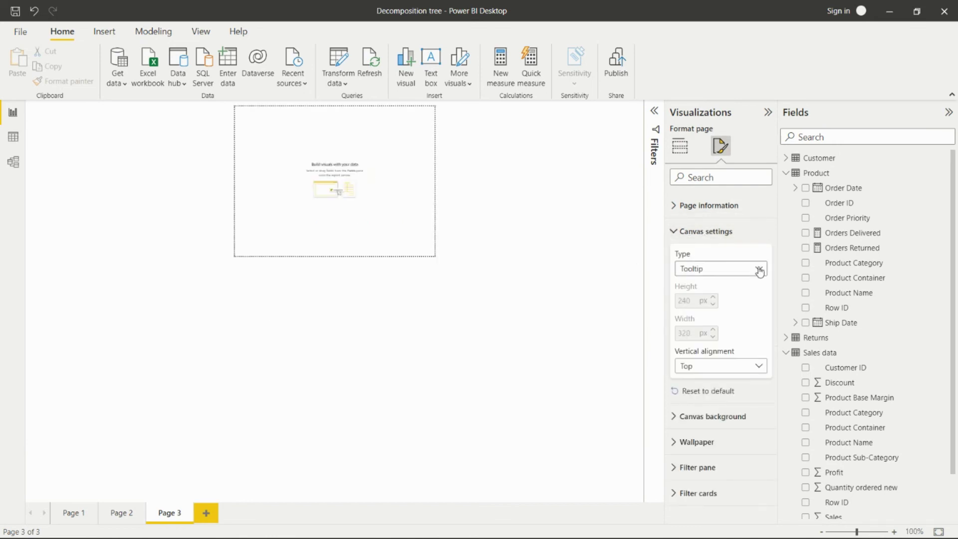
# - Insert a column chart of Profit by Product Category, then return to Page 2
pyautogui.click(679, 146)
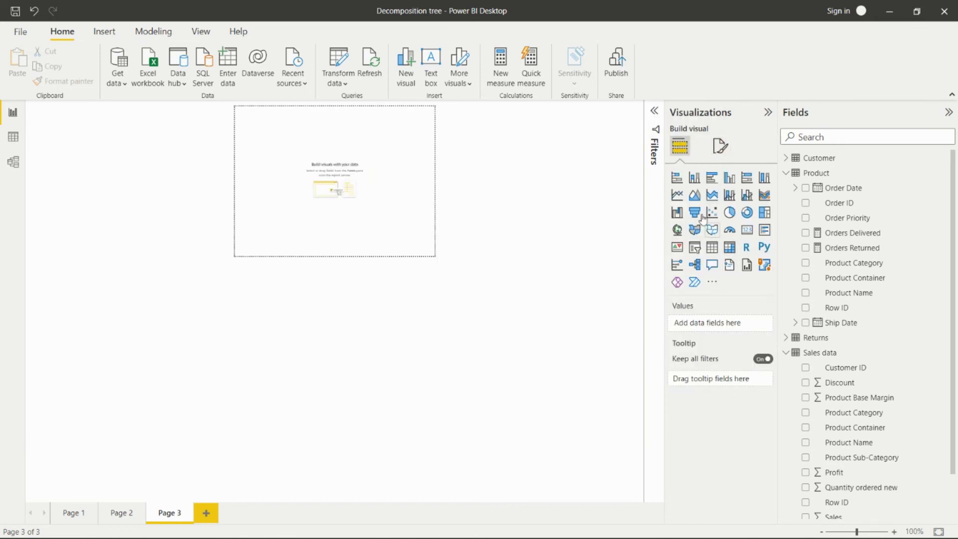
pyautogui.click(694, 177)
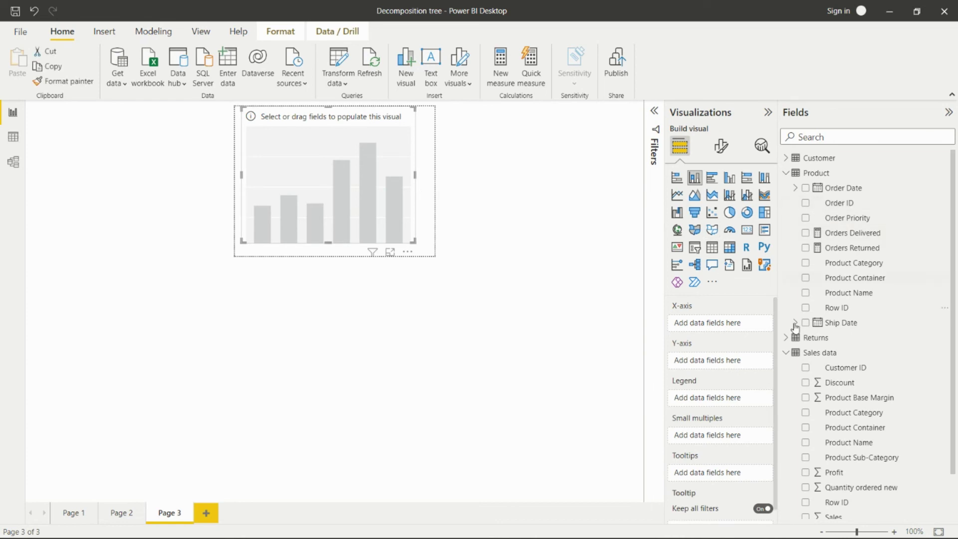
pyautogui.click(805, 263)
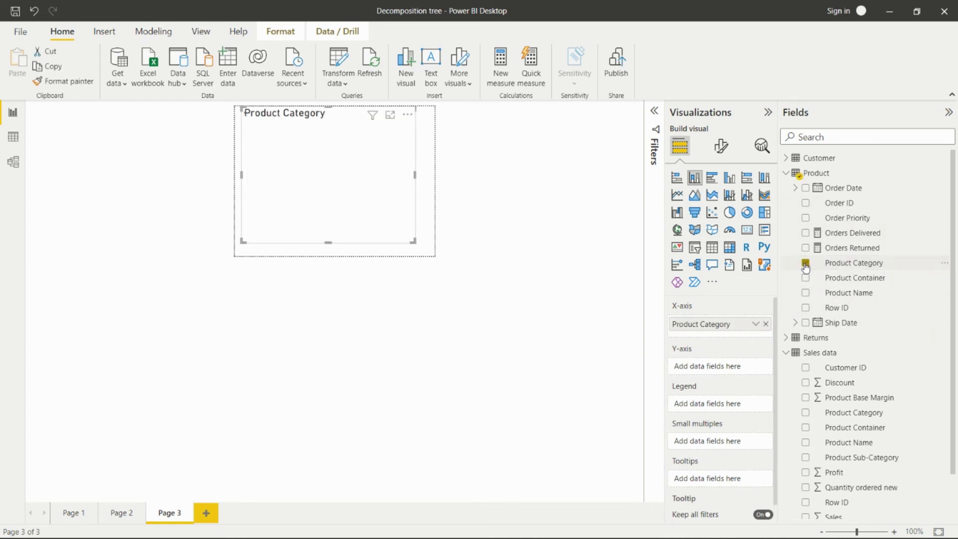
pyautogui.click(804, 473)
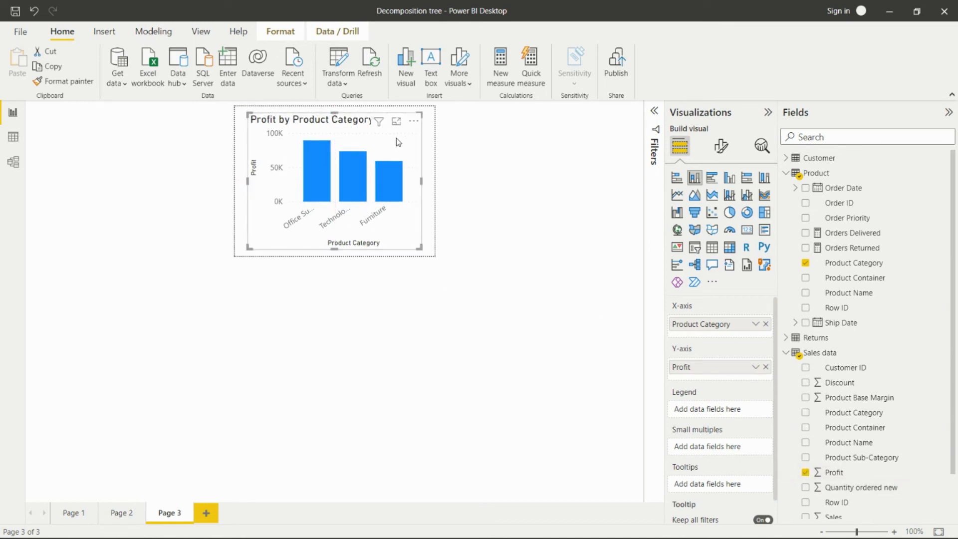
pyautogui.click(120, 514)
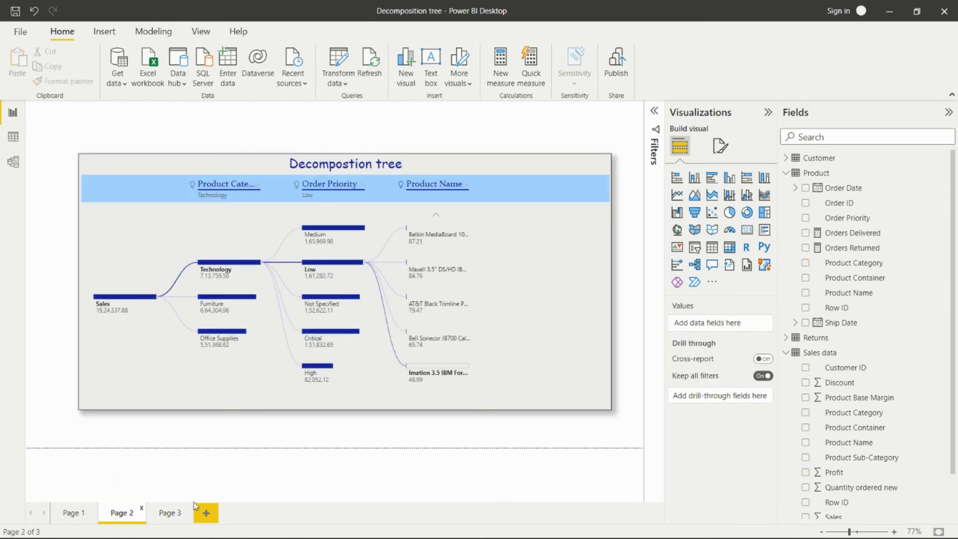
# - Set the tree's tooltips On, type Report page, page Page 3, then deselect it
pyautogui.click(583, 165)
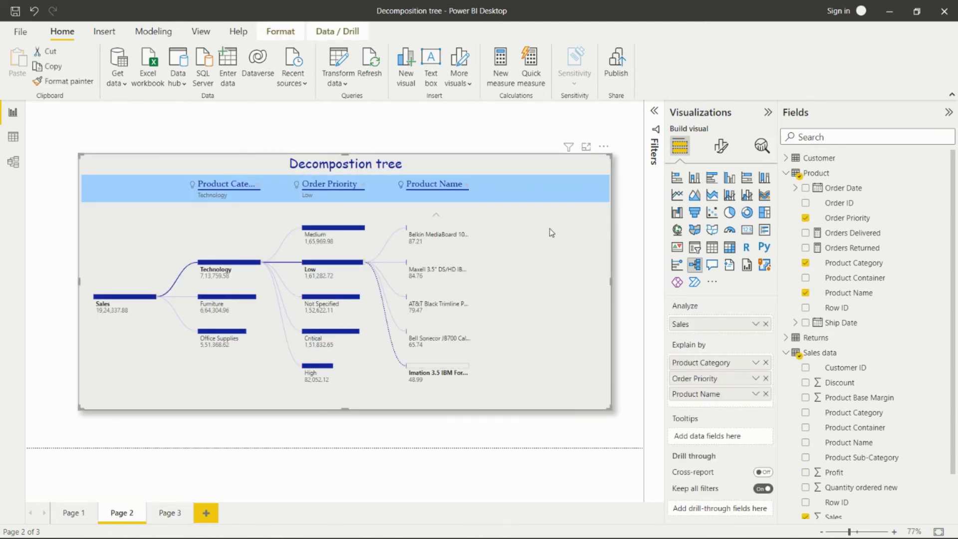
pyautogui.click(722, 149)
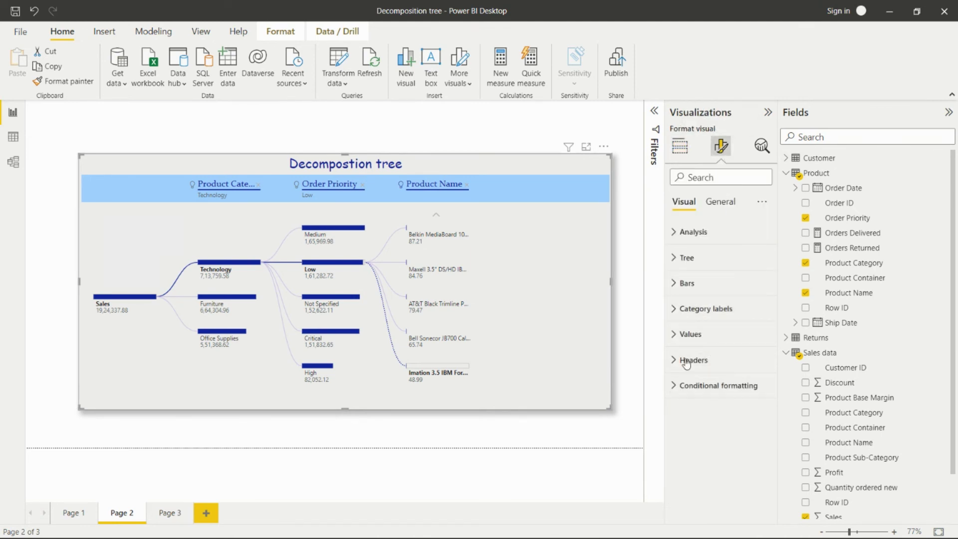
pyautogui.click(720, 202)
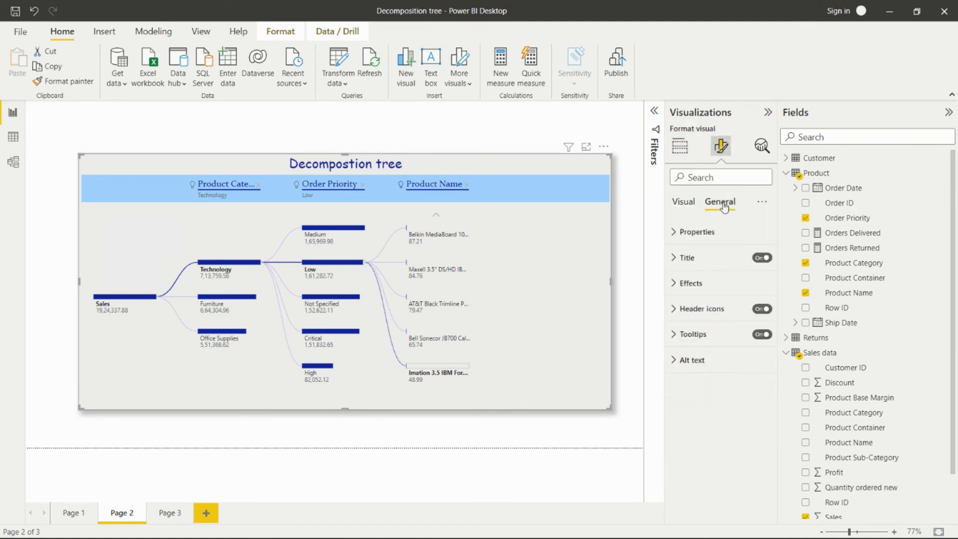
pyautogui.click(677, 334)
pyautogui.scroll(-1, 724, 339)
pyautogui.click(759, 311)
pyautogui.click(759, 312)
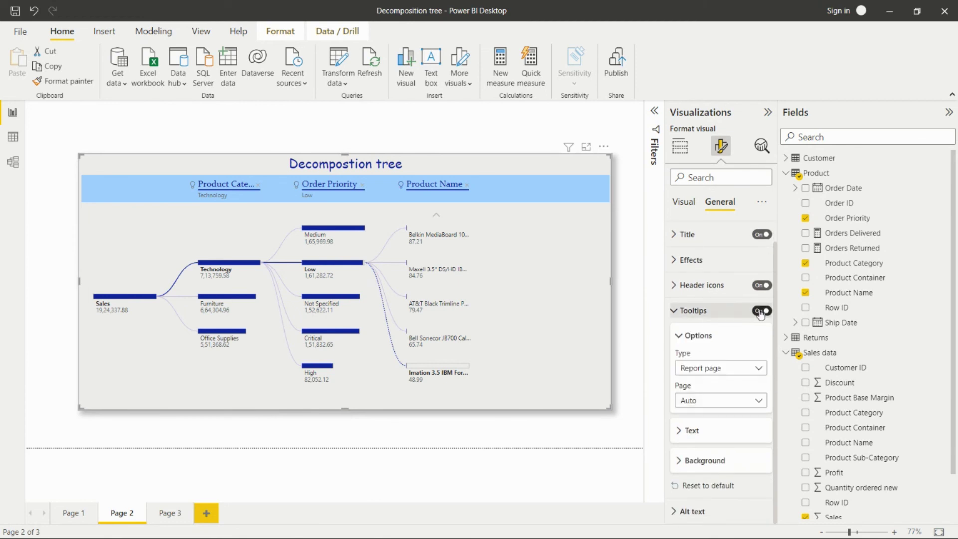
pyautogui.click(743, 370)
pyautogui.click(702, 397)
pyautogui.click(706, 402)
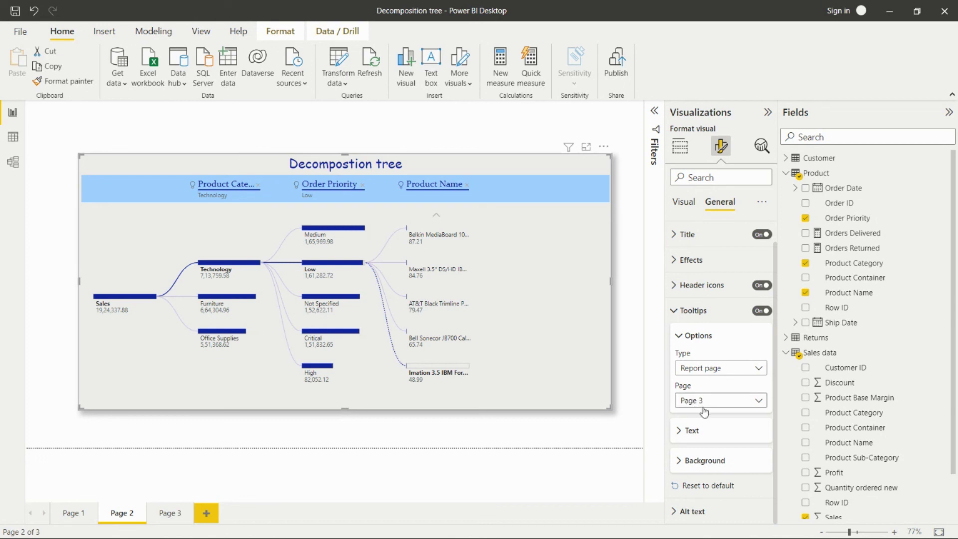
pyautogui.click(226, 482)
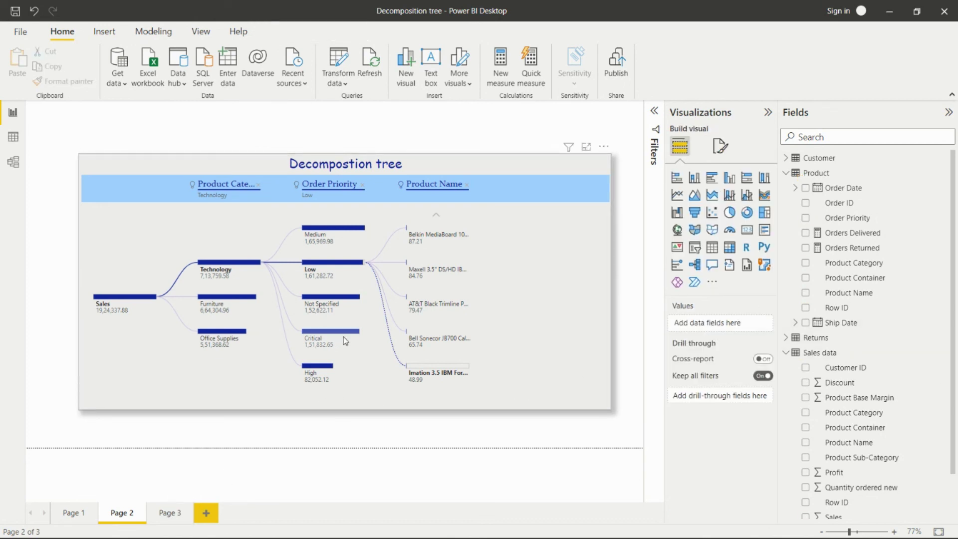
# - Check the Profit by Product Category tooltip on the tree bars and Page 3's chart, then return to Page 2
pyautogui.moveTo(343, 333)
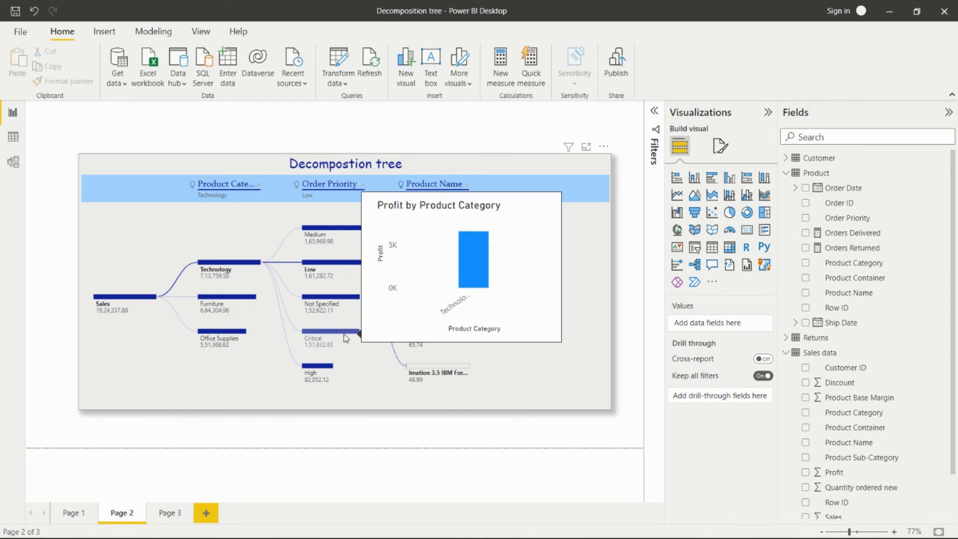
pyautogui.moveTo(244, 300)
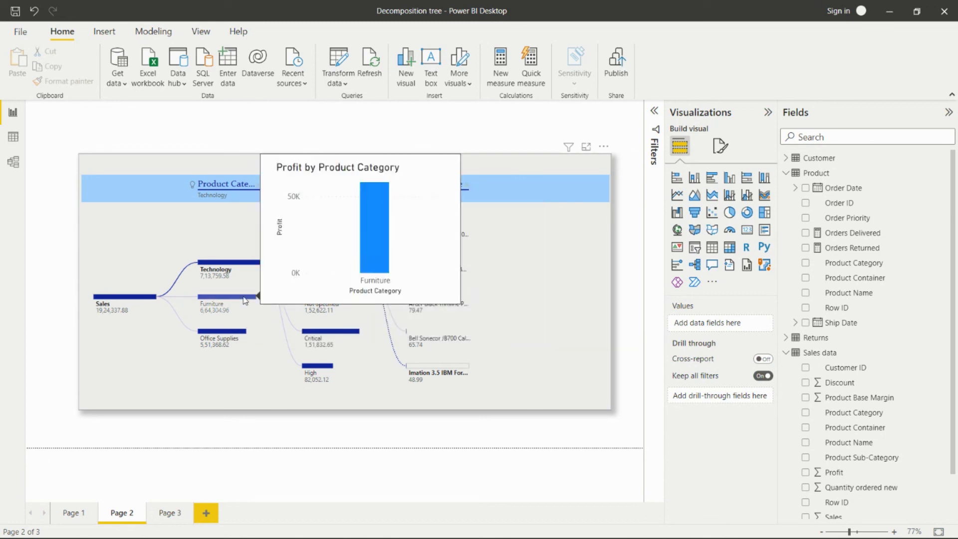
pyautogui.moveTo(332, 243)
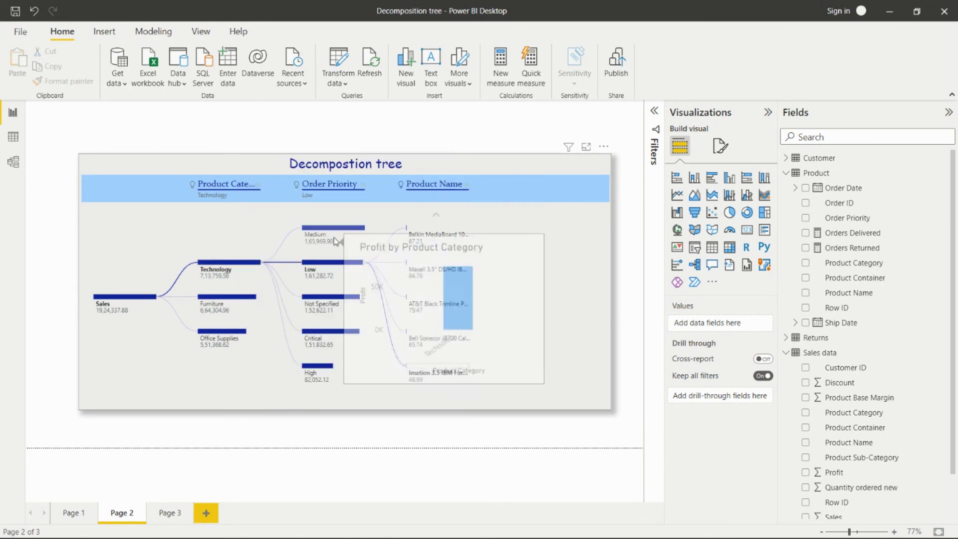
pyautogui.click(170, 514)
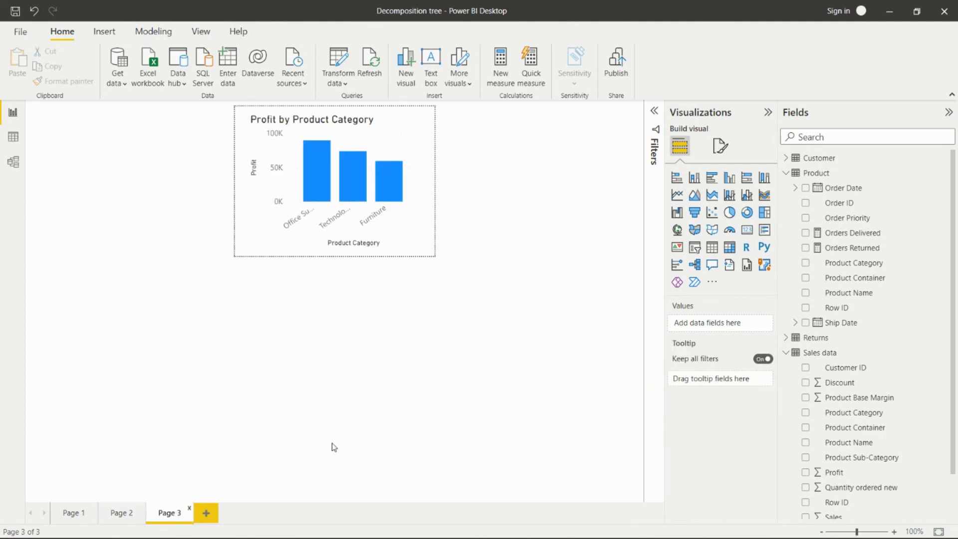
pyautogui.click(409, 146)
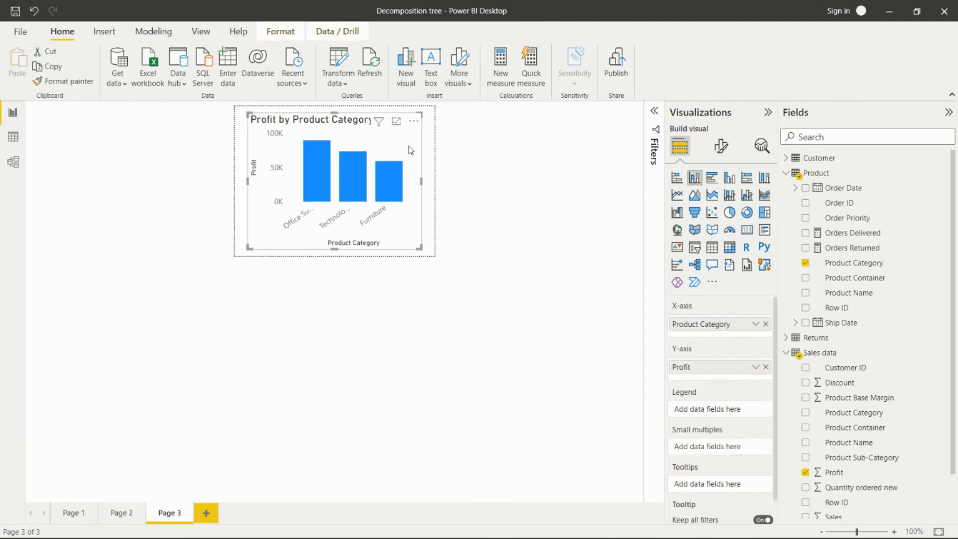
pyautogui.click(115, 517)
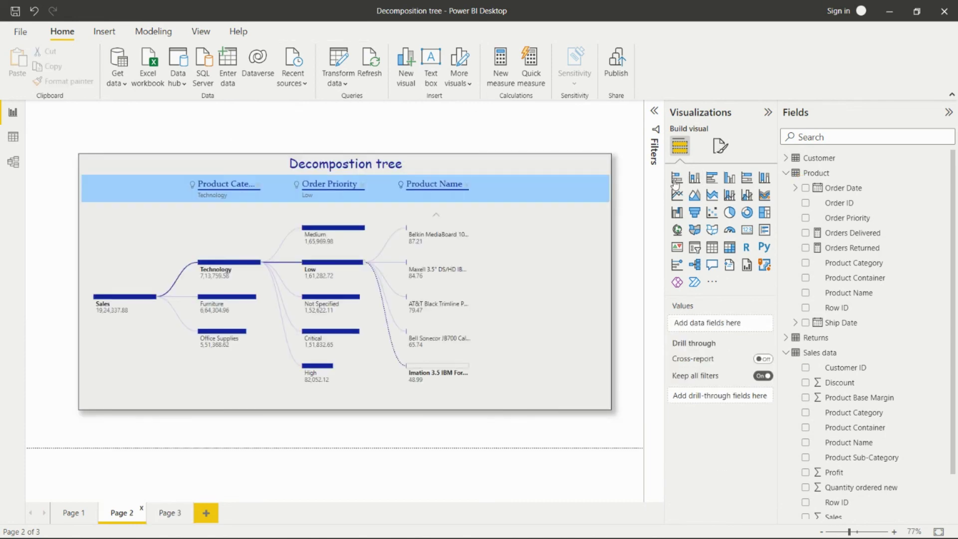
# - Collapse the Product table in the Fields pane
pyautogui.click(721, 147)
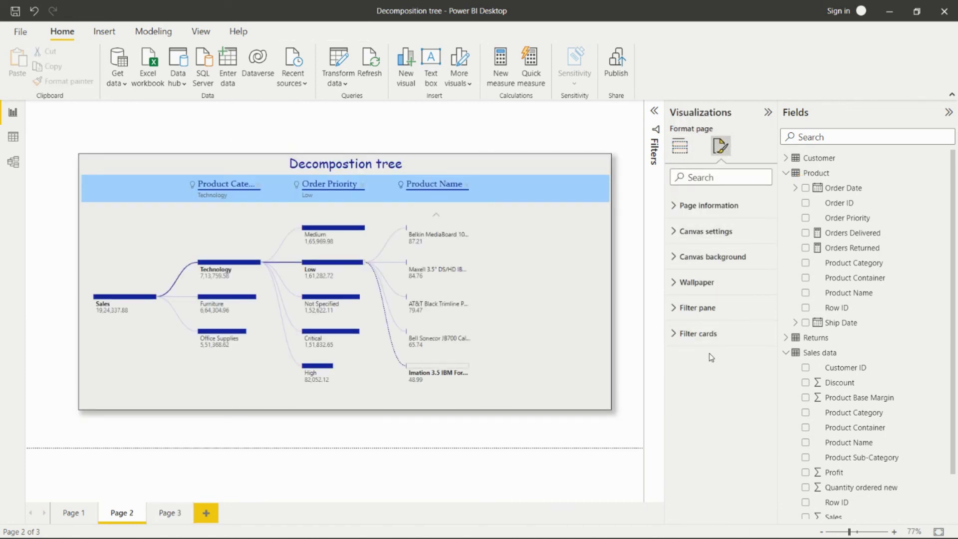
pyautogui.click(609, 130)
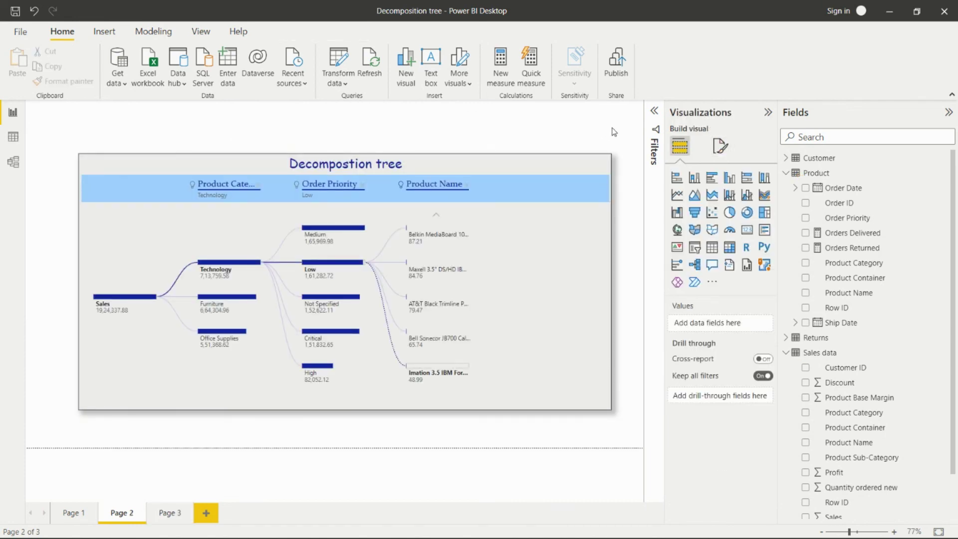
pyautogui.click(785, 173)
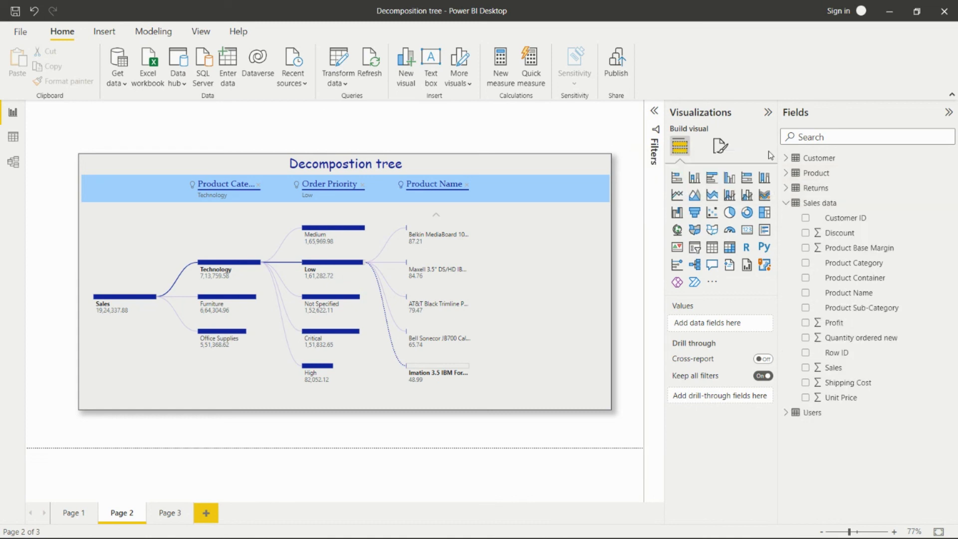